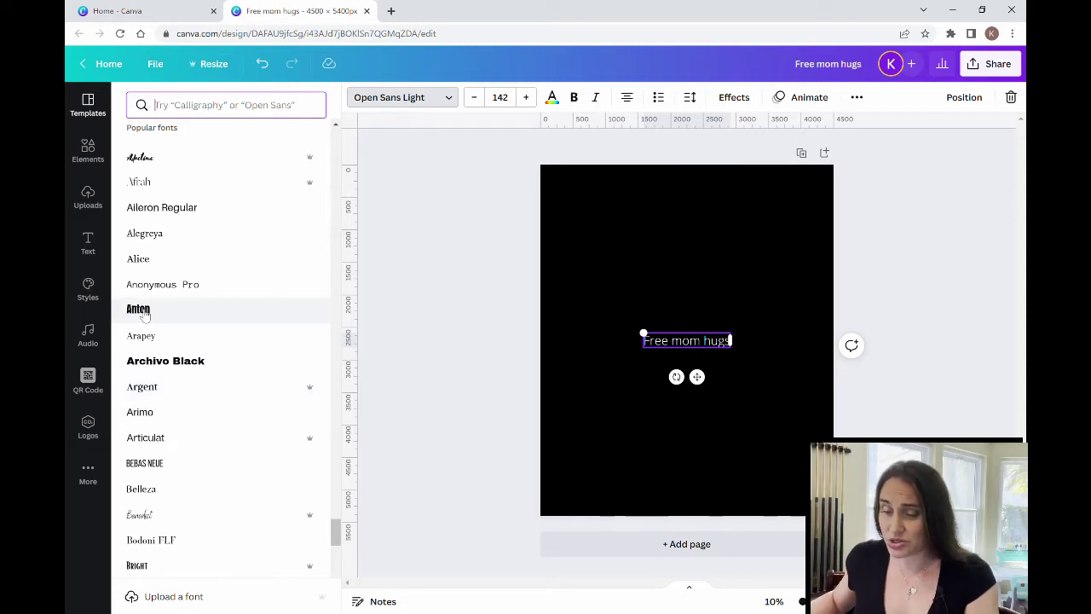
Step: Set the font of the "Free mom hugs" text to Anton
click(145, 314)
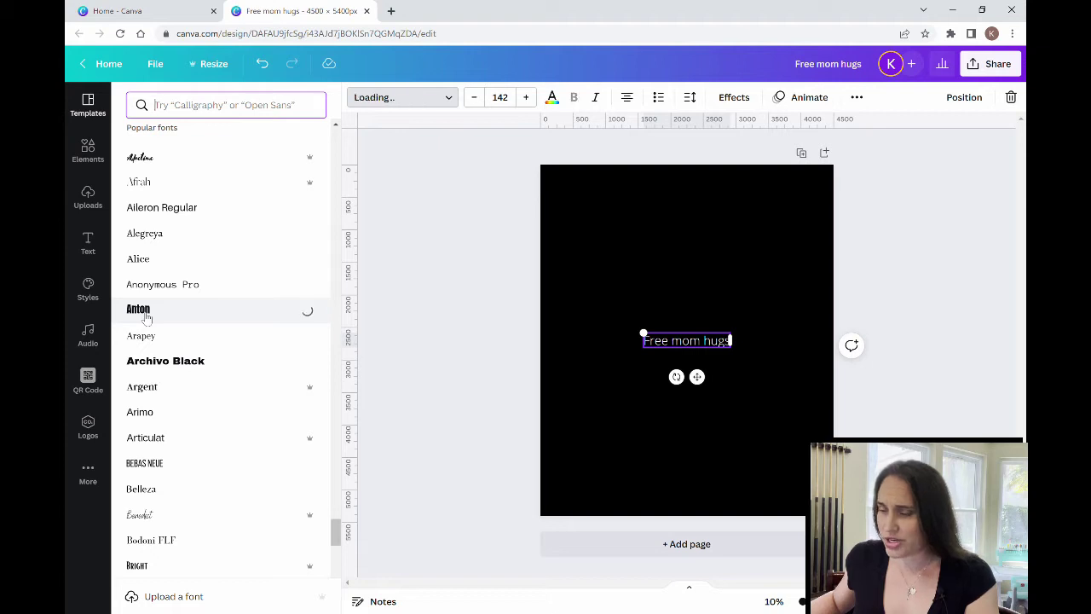
click(463, 377)
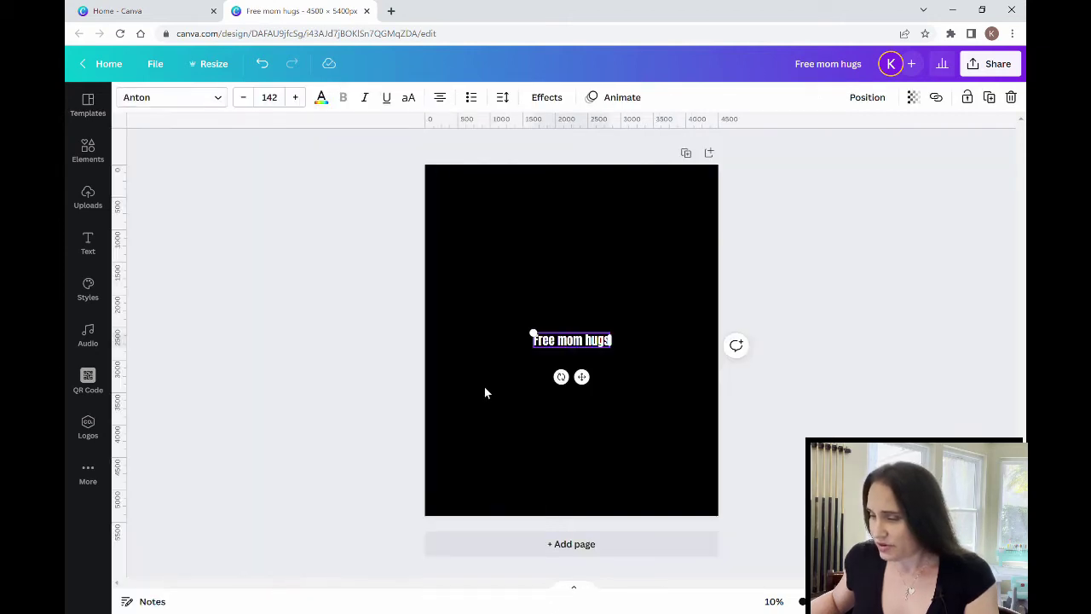
click(486, 390)
Step: Enlarge the "Free mom hugs" text to nearly the full canvas width, about size 530, and centre it horizontally
click(601, 348)
double_click(610, 340)
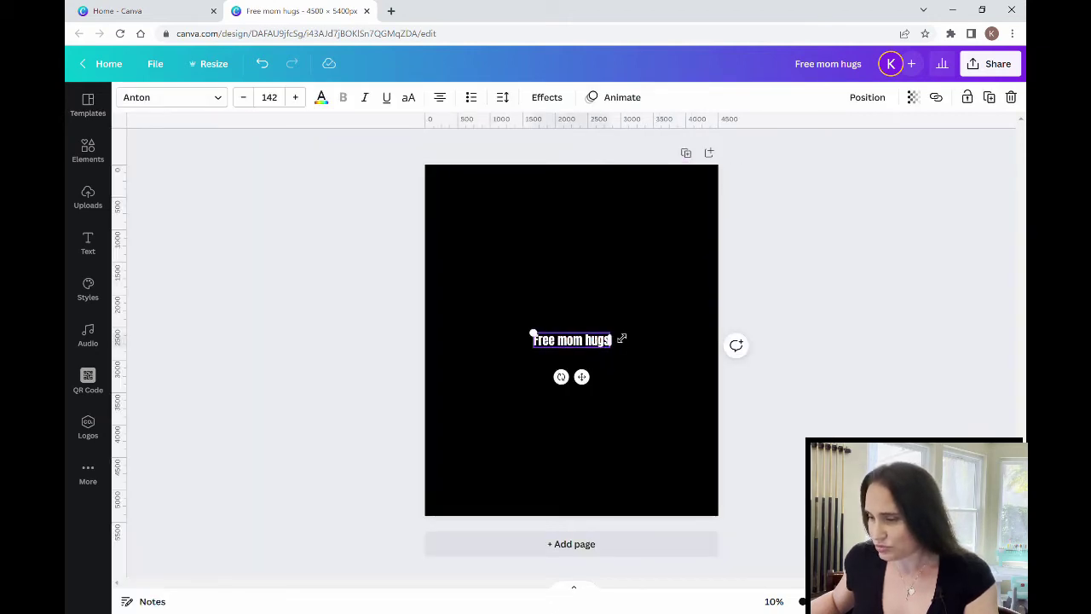
click(620, 341)
drag(534, 335, 419, 310)
drag(616, 318, 709, 300)
click(612, 416)
click(597, 346)
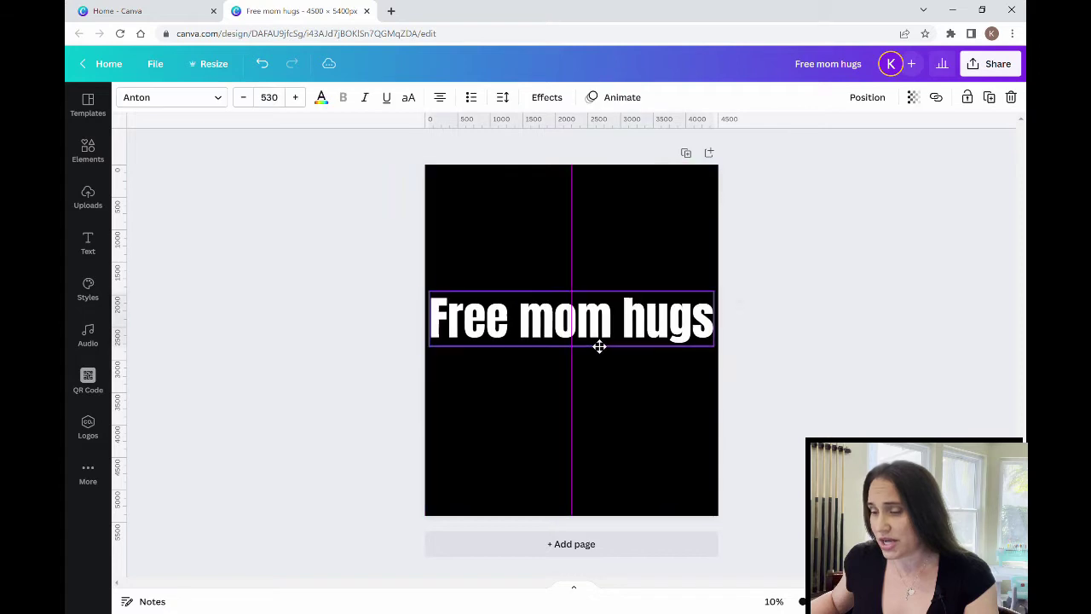
drag(596, 346, 606, 346)
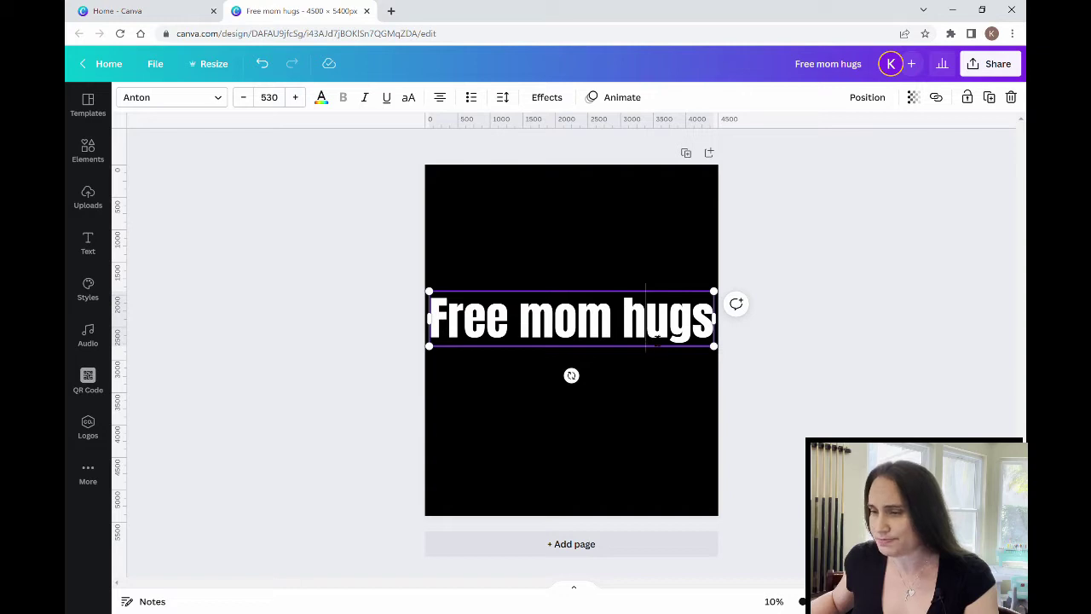
Step: Change the "Free mom hugs" text to all uppercase letters
click(410, 99)
click(614, 395)
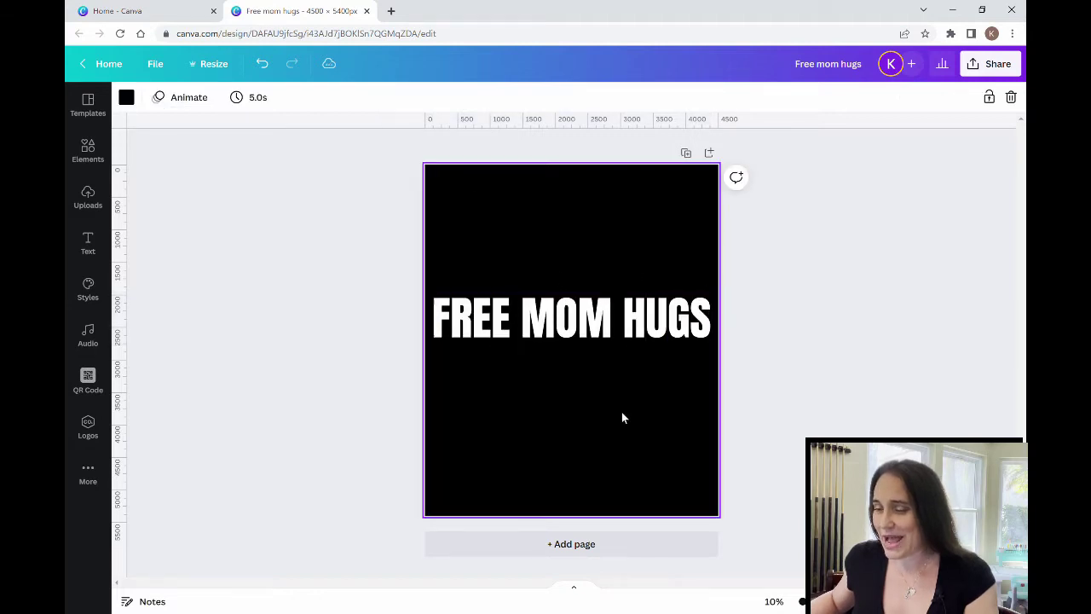
drag(532, 333, 531, 332)
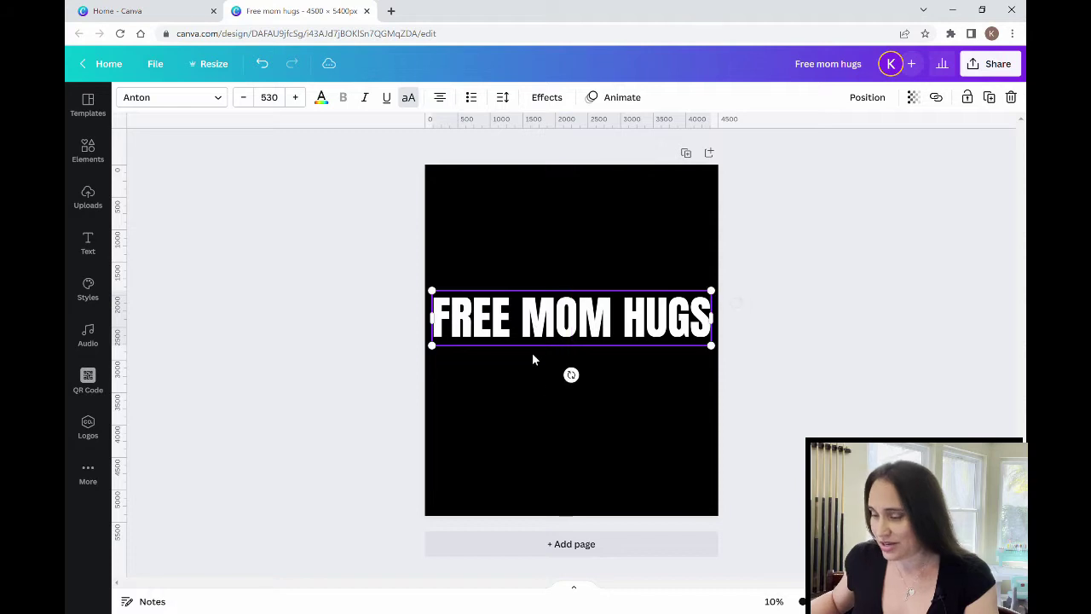
click(605, 429)
click(888, 331)
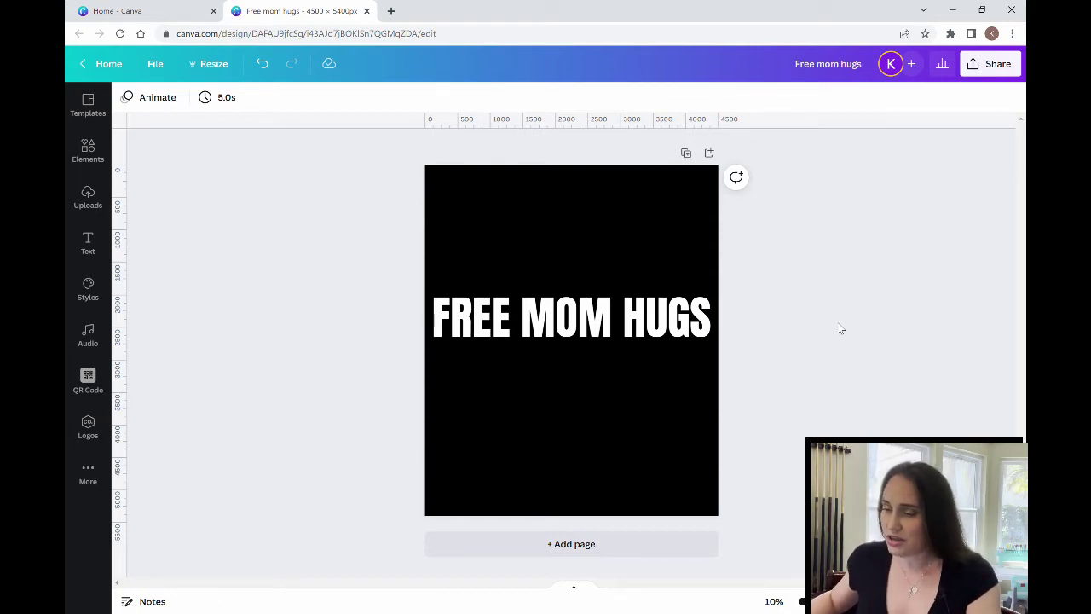
Step: Recolour the FREE MOM HUGS text with a custom light pink, #FFD2EE
click(585, 331)
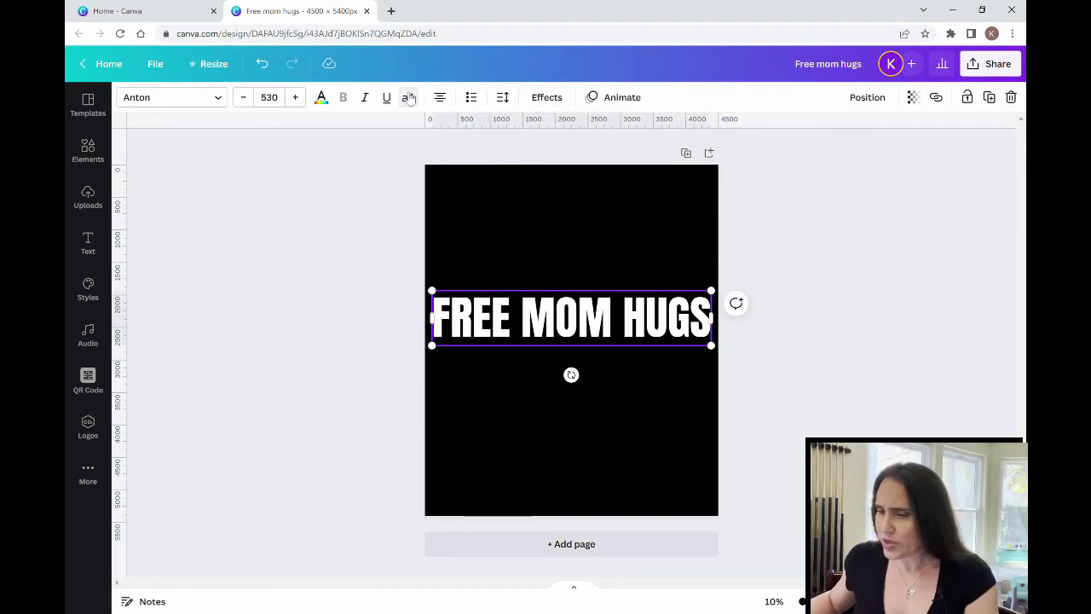
click(320, 97)
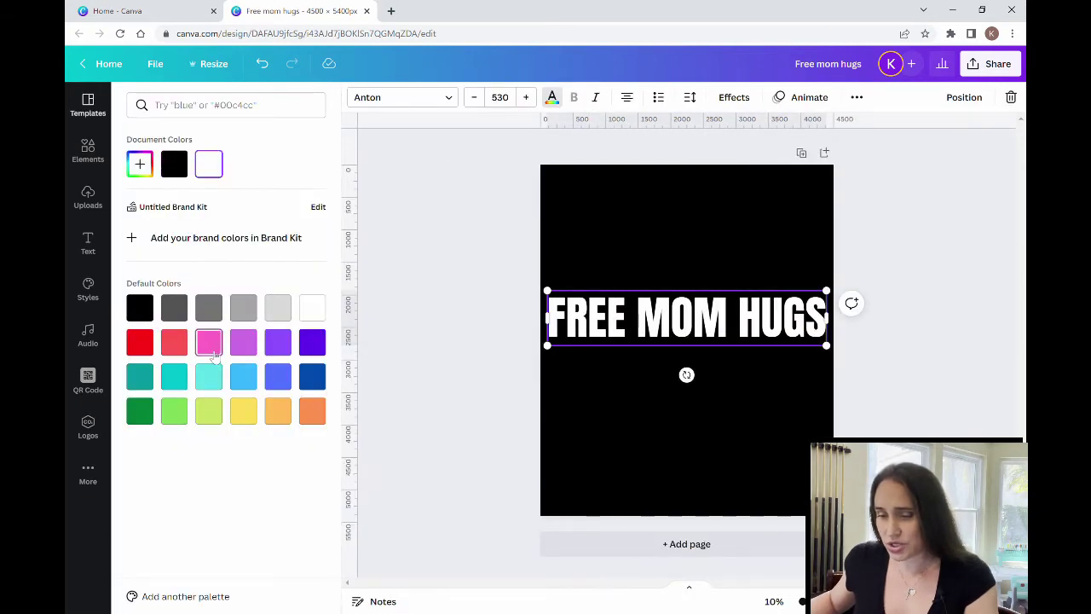
click(209, 342)
click(136, 166)
drag(179, 209, 189, 202)
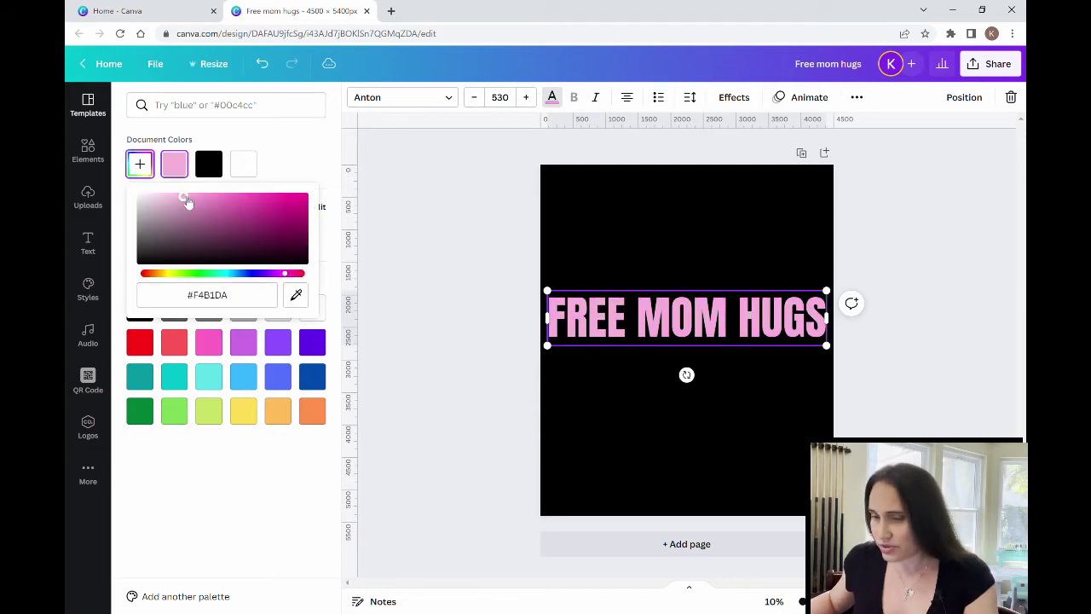
click(182, 199)
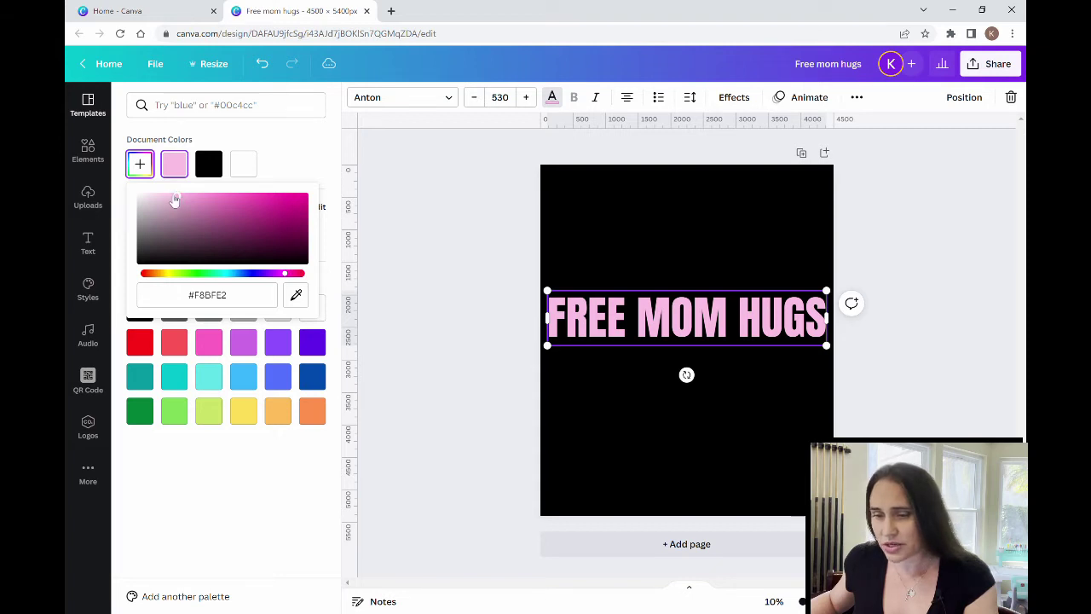
click(173, 199)
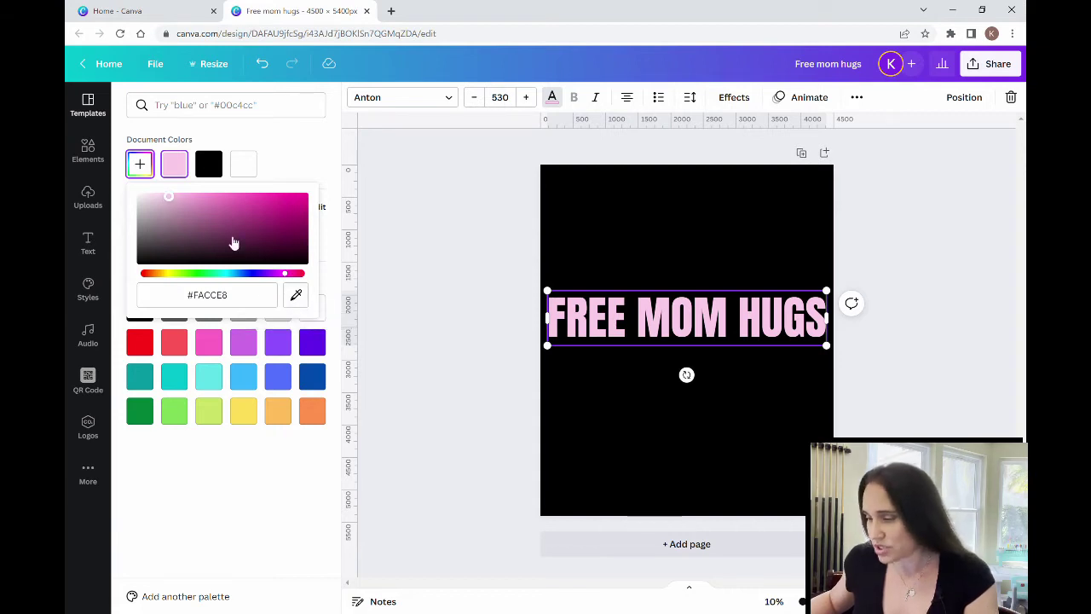
mouse_move(170, 198)
mouse_down()
mouse_move(136, 173)
mouse_move(167, 197)
mouse_up()
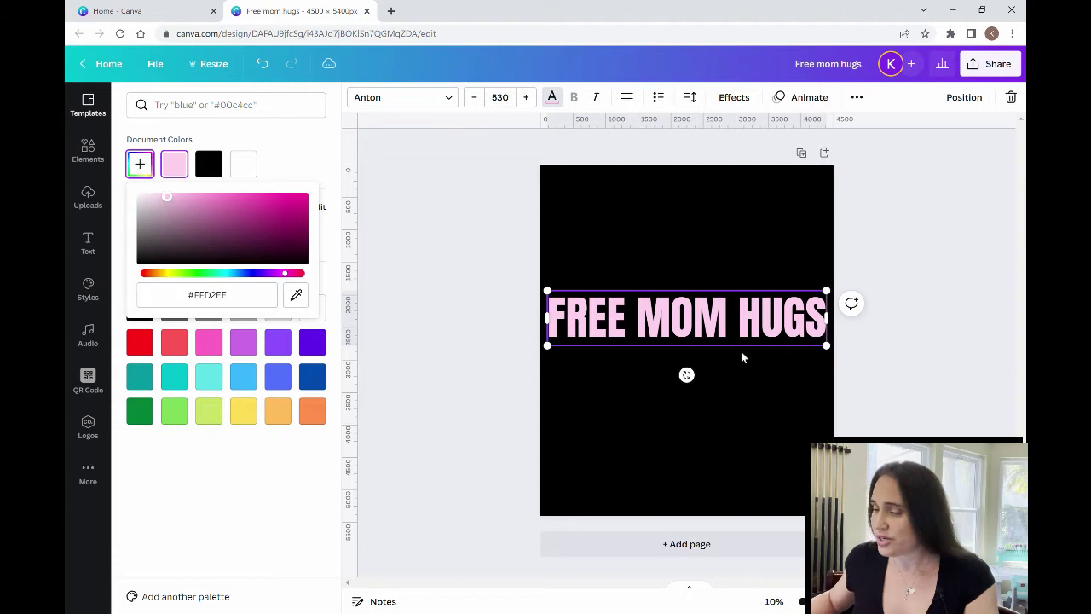
key(Escape)
click(803, 390)
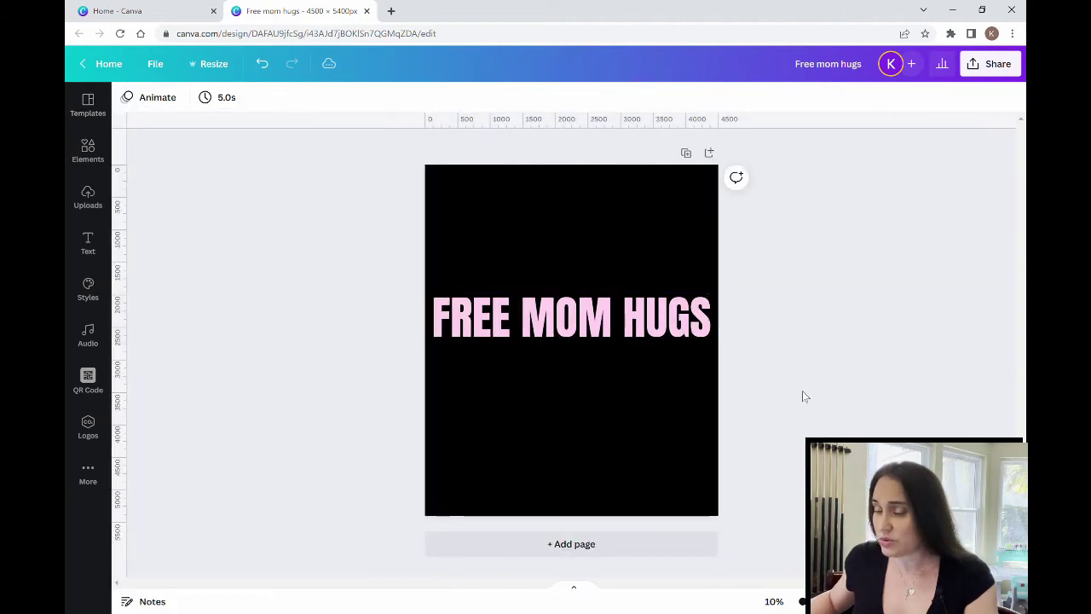
Step: Apply the Hollow effect to the FREE MOM HUGS text with a thickness of 43
click(587, 313)
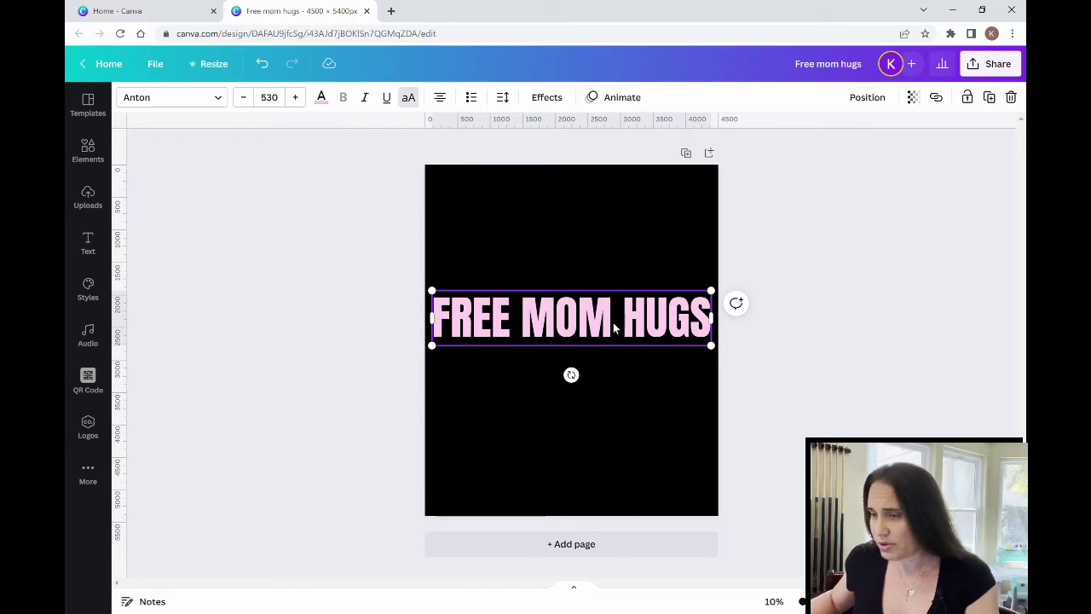
click(546, 97)
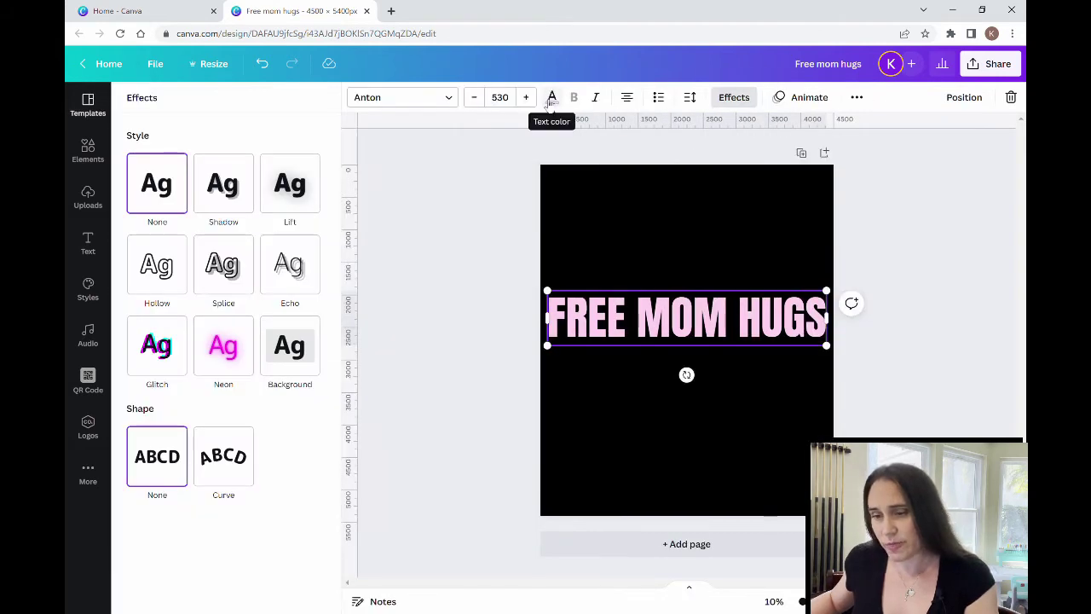
click(167, 291)
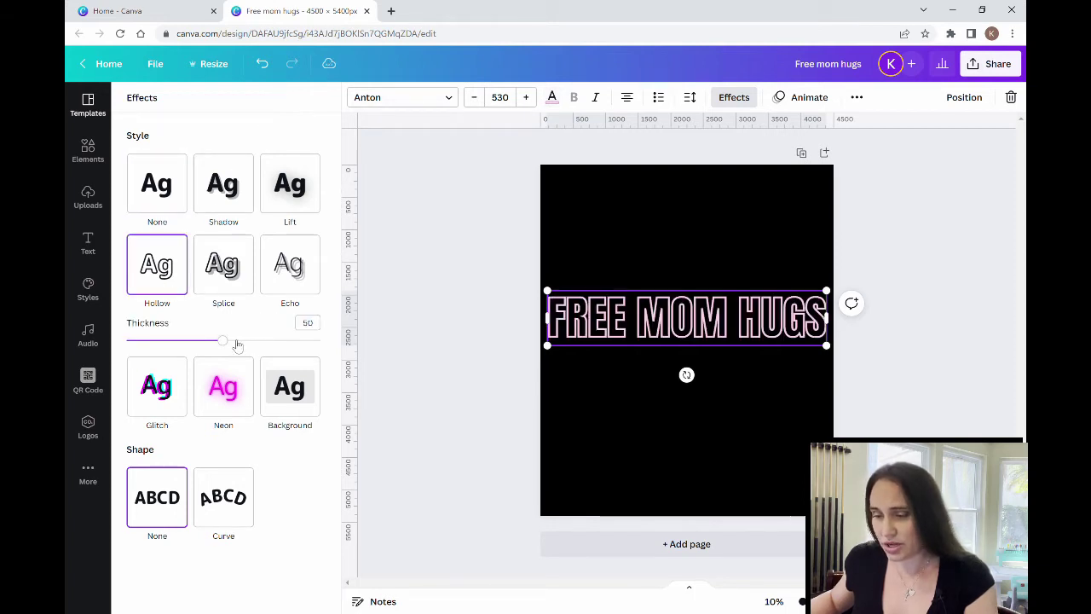
drag(222, 340, 189, 341)
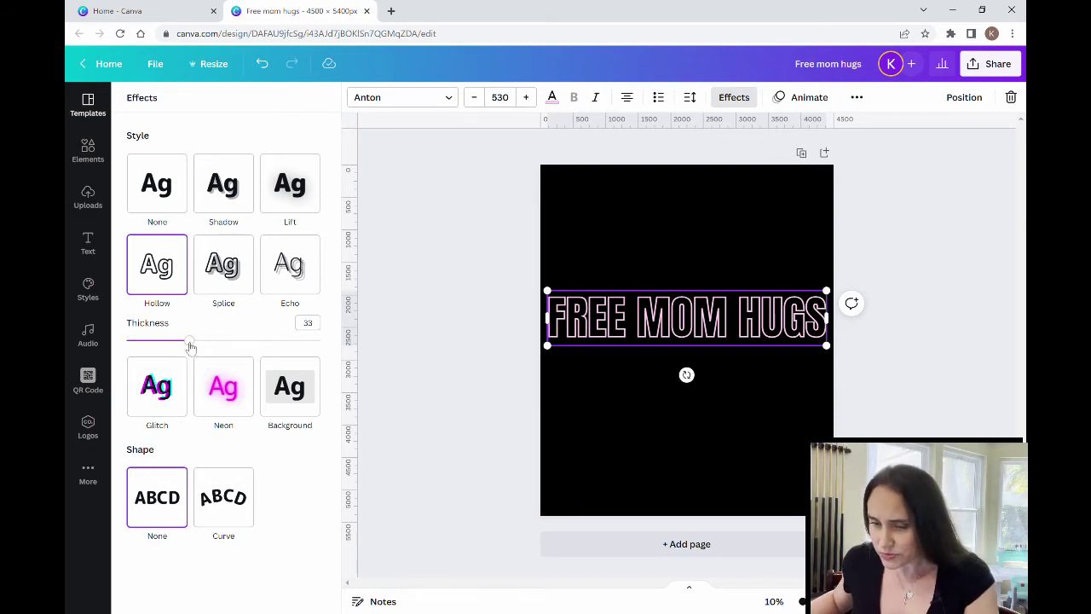
drag(192, 344, 209, 344)
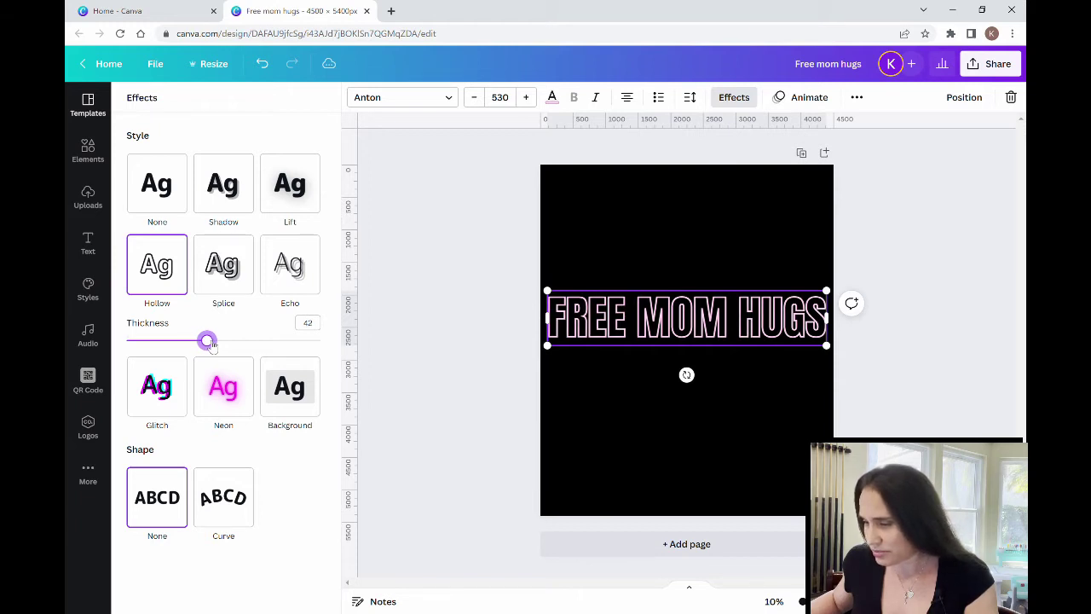
drag(210, 344, 212, 346)
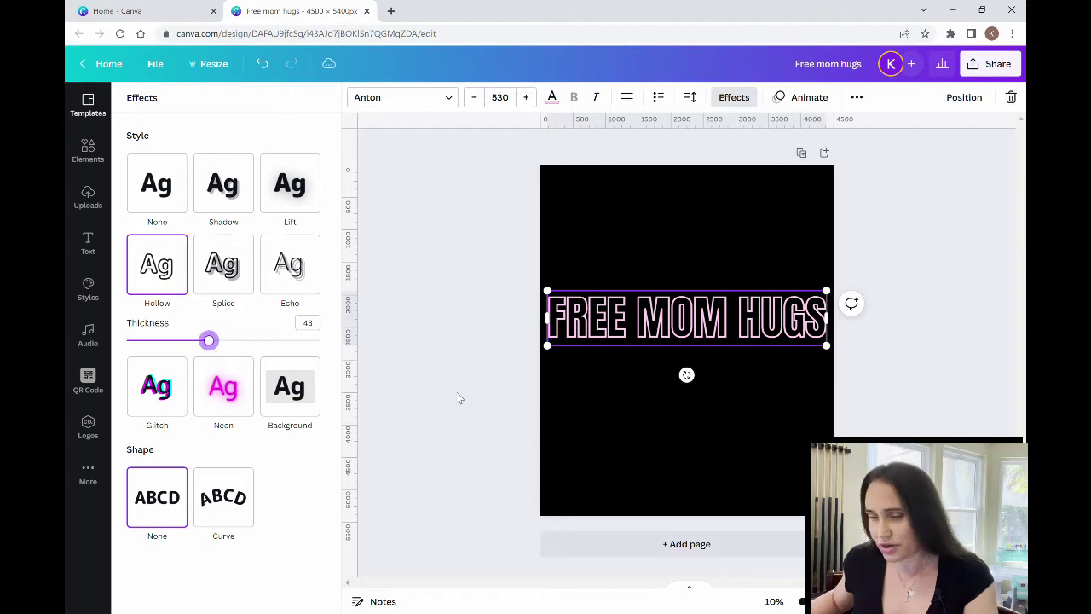
click(447, 392)
click(445, 380)
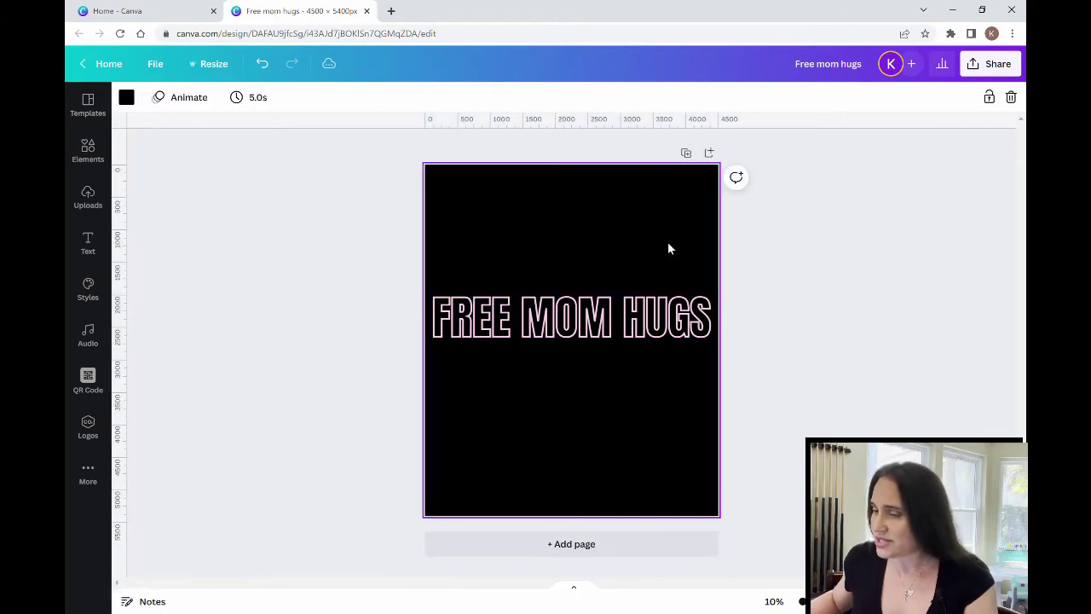
Step: Rename the design "Free mom hugs pink" and download it as a PNG with a transparent background
click(869, 65)
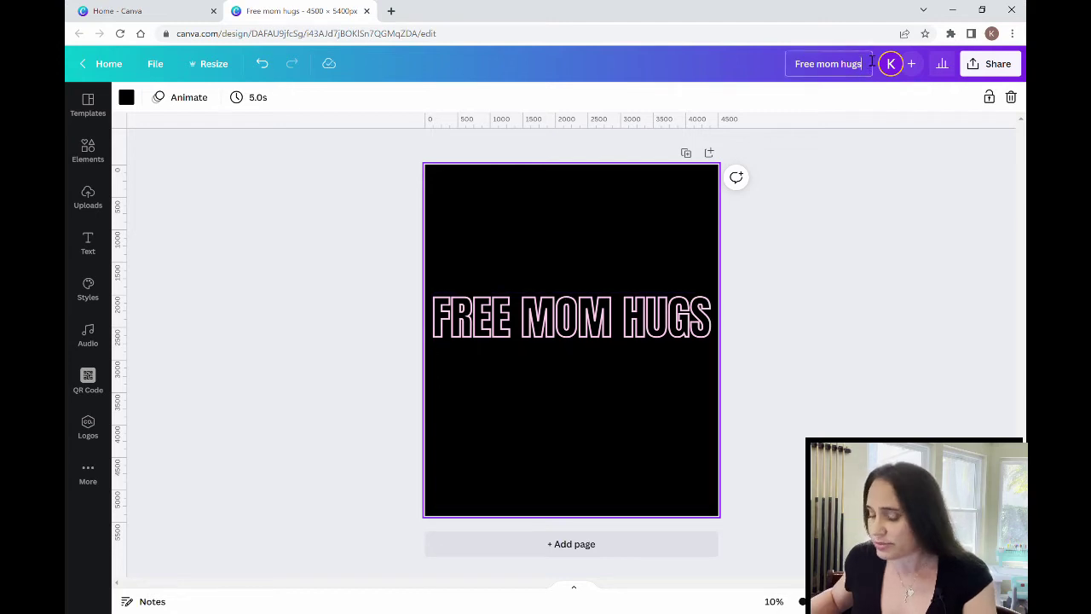
text(pink)
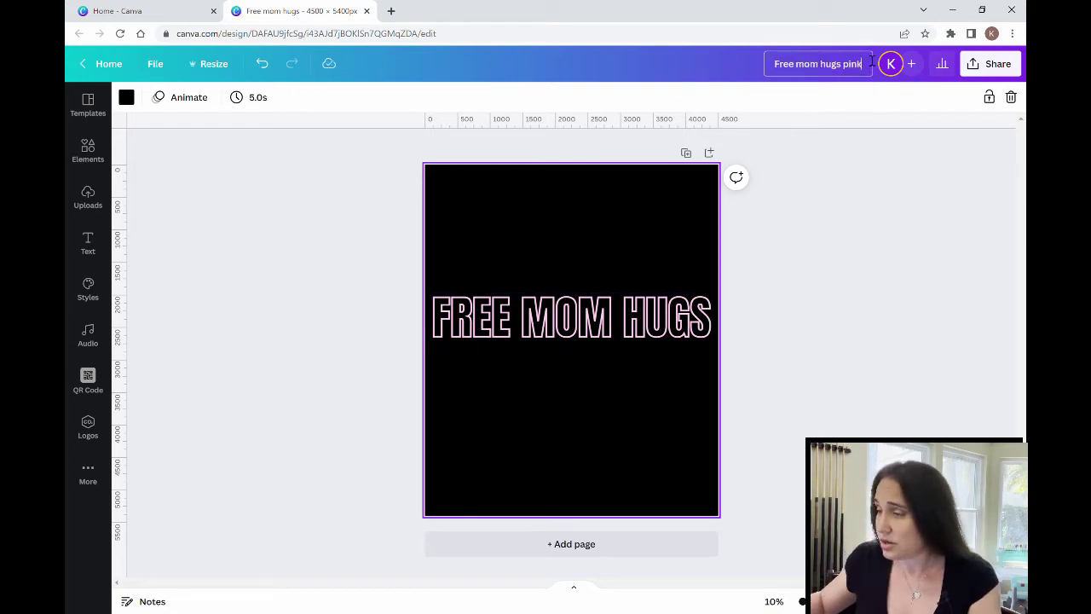
click(989, 63)
click(870, 361)
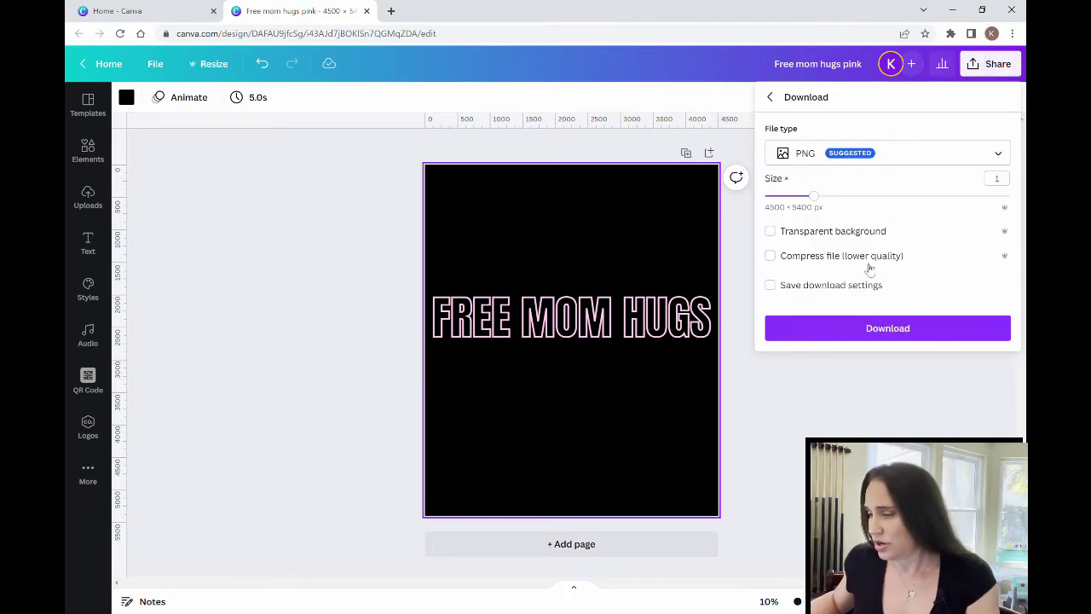
click(849, 240)
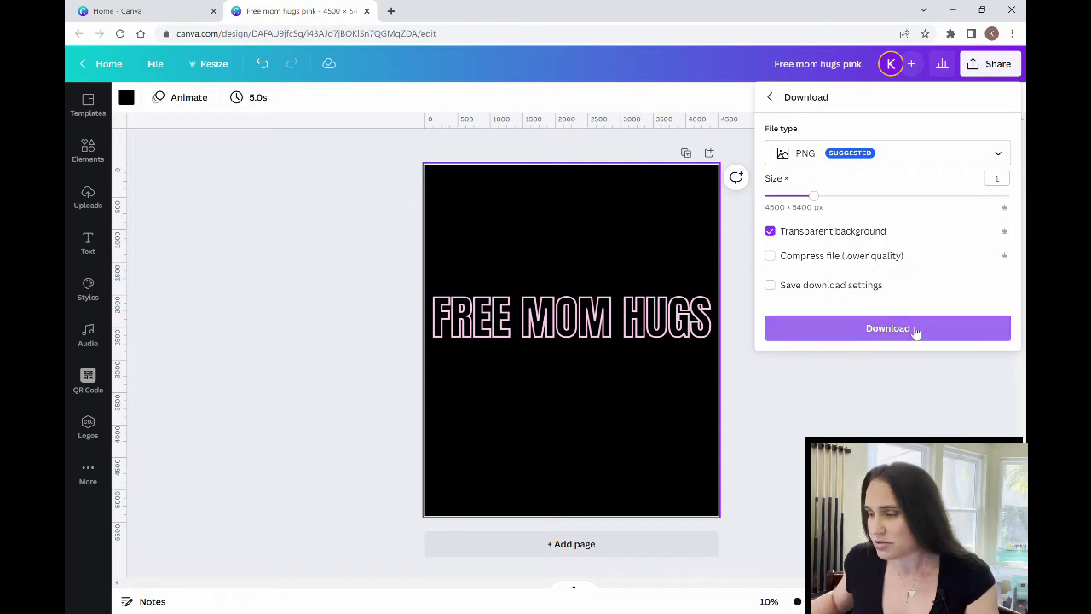
click(887, 328)
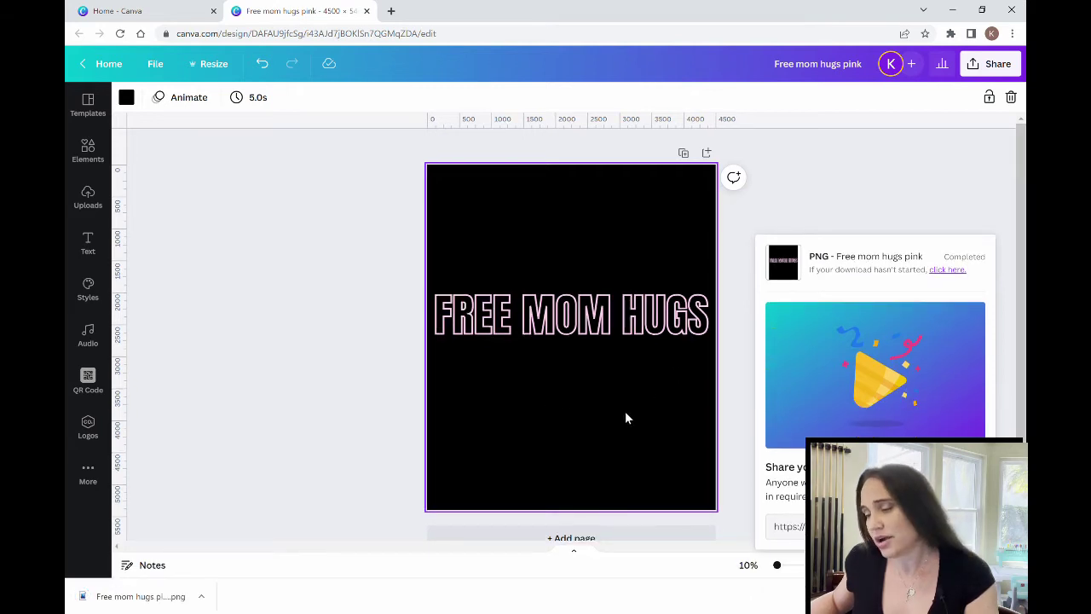
Step: Change the hollow FREE MOM HUGS text colour to white
click(623, 326)
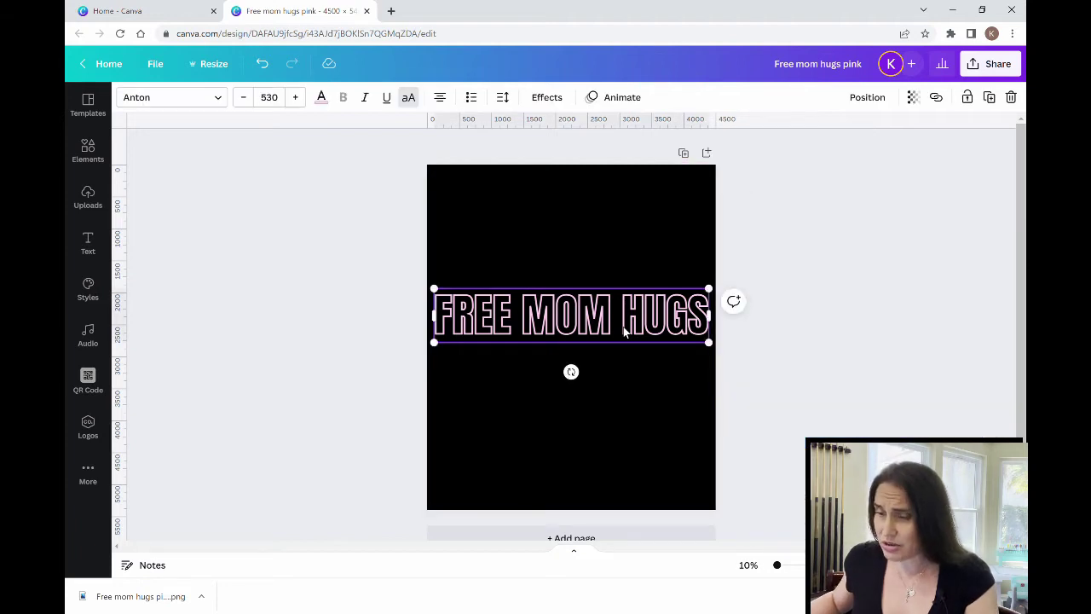
click(321, 99)
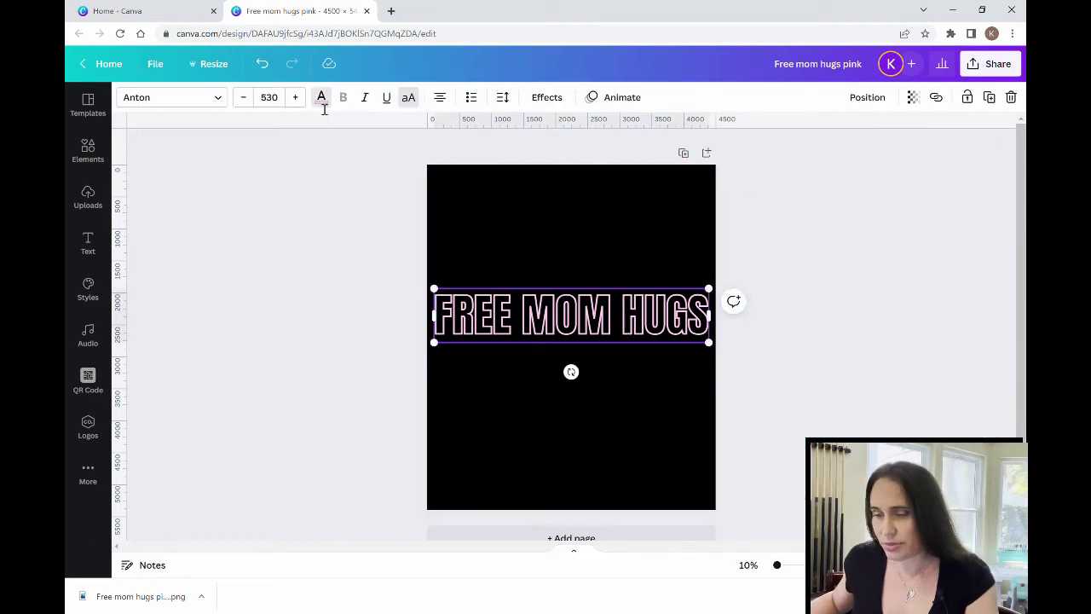
click(316, 315)
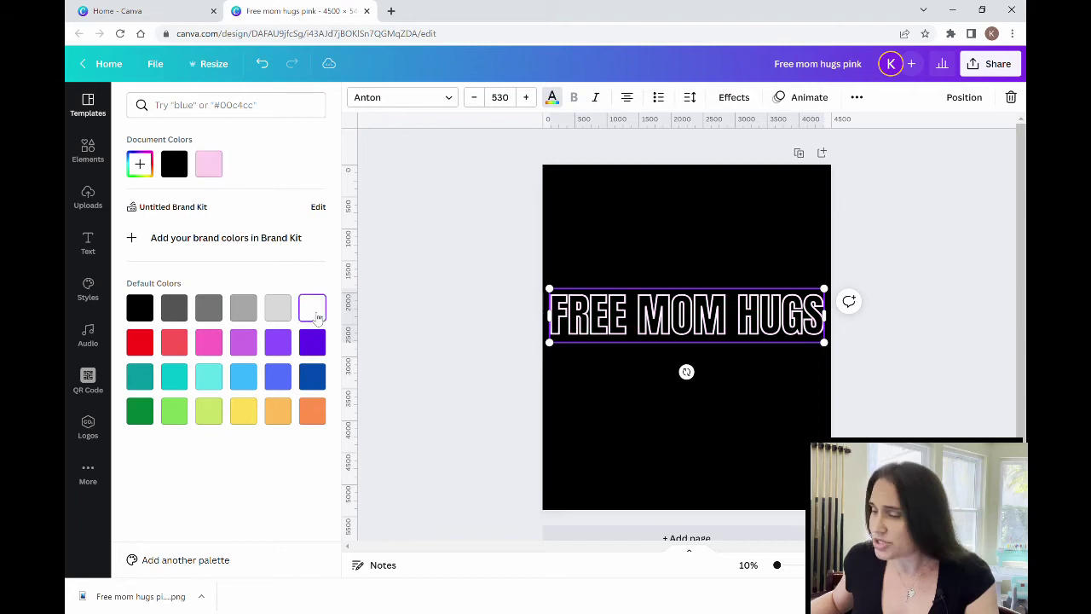
click(927, 241)
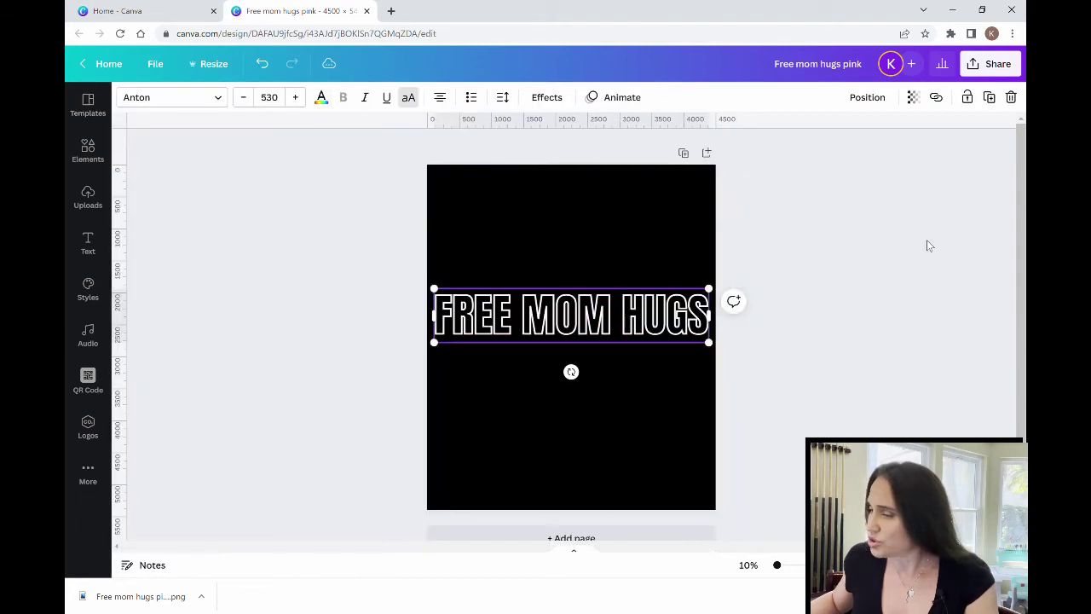
Step: Rename the design "Free mom hugs wt" and download it as a PNG with a transparent background
double_click(850, 71)
text(wt)
click(908, 198)
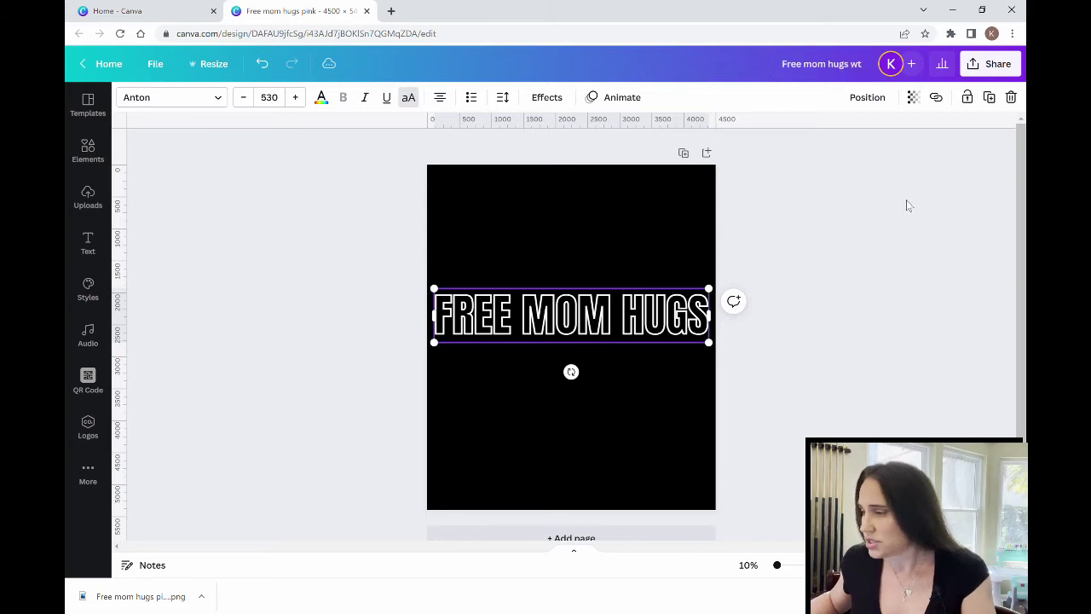
click(993, 64)
click(864, 370)
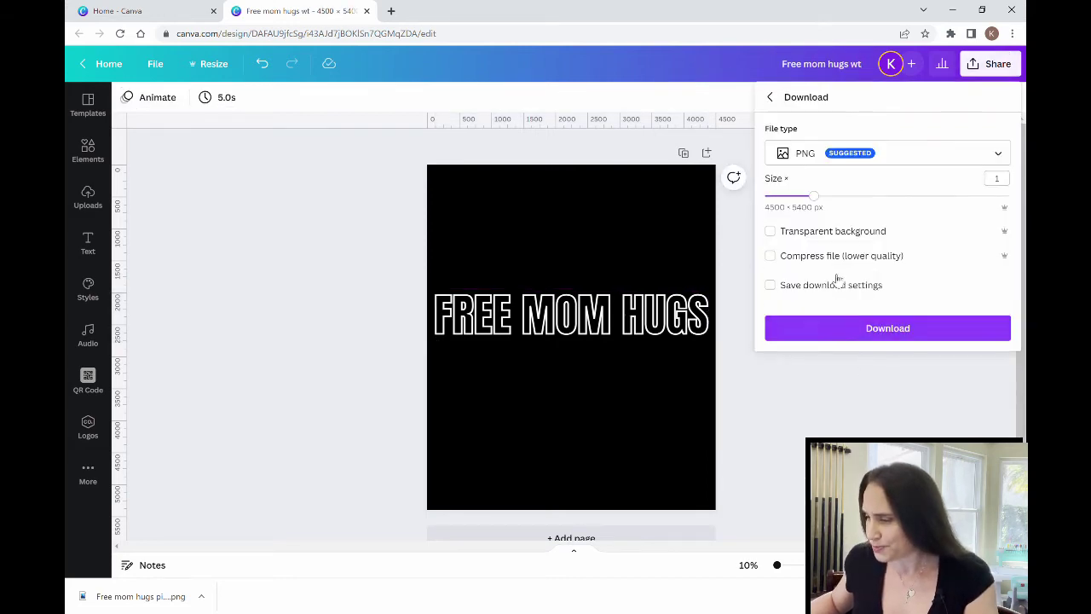
click(769, 231)
click(870, 330)
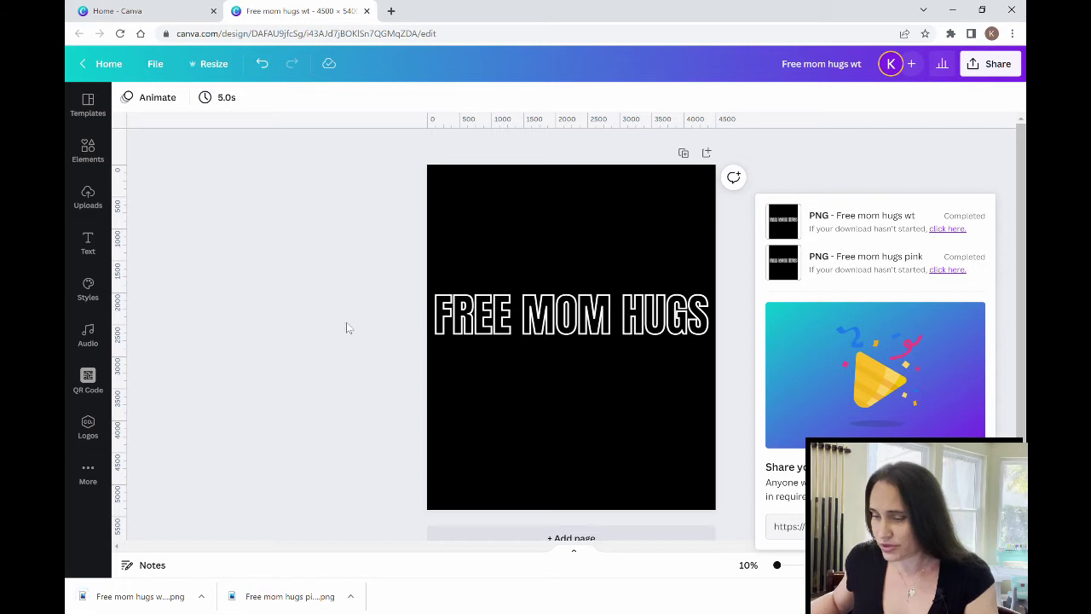
Step: Change the hollow FREE MOM HUGS text colour to the custom light blue #AFE2FF
click(571, 336)
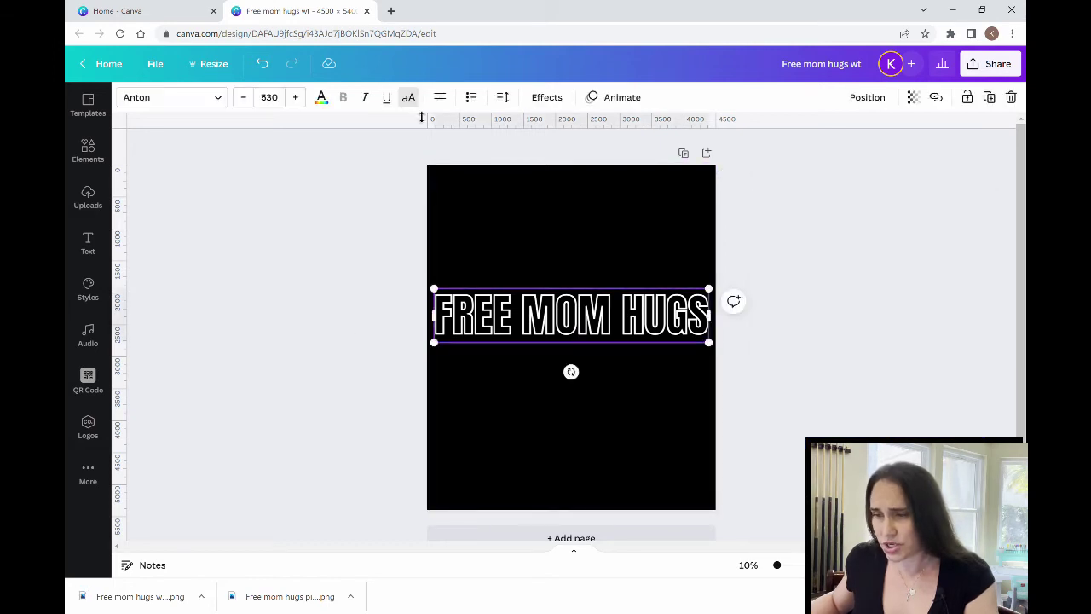
click(321, 99)
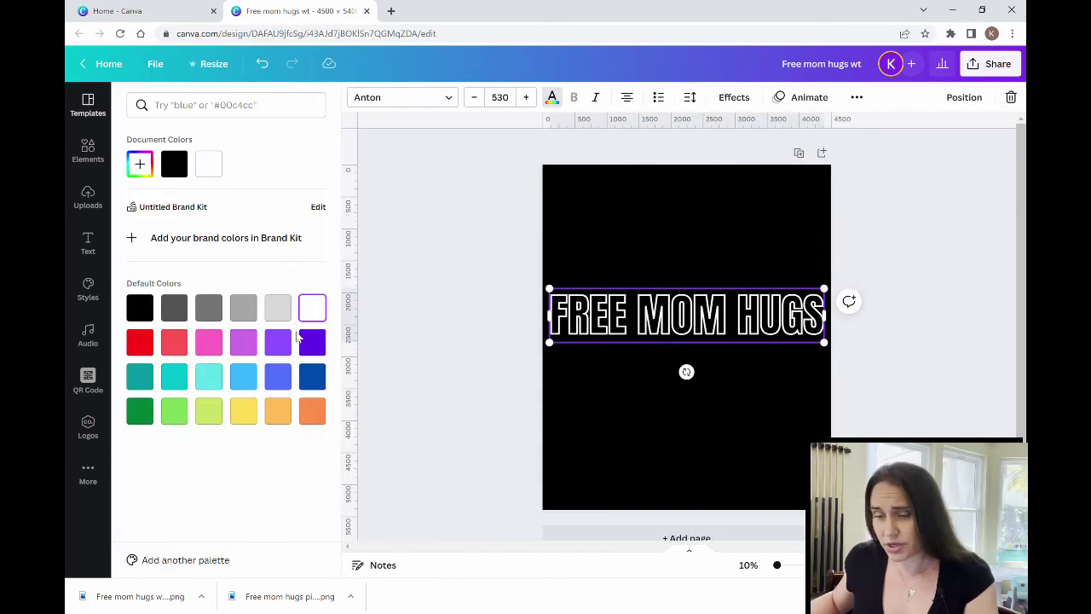
click(243, 376)
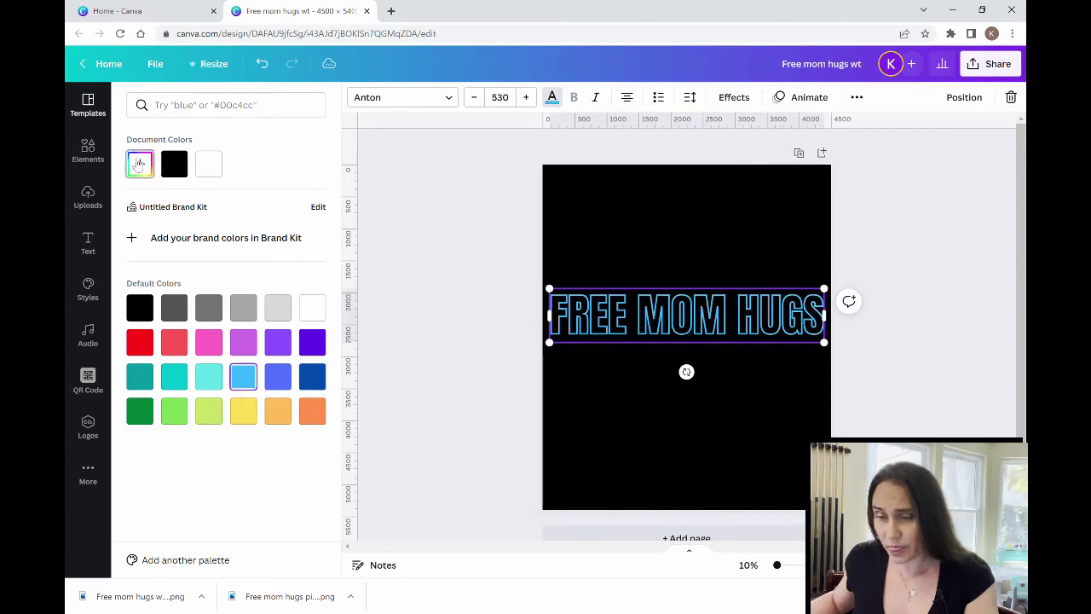
click(139, 164)
click(197, 197)
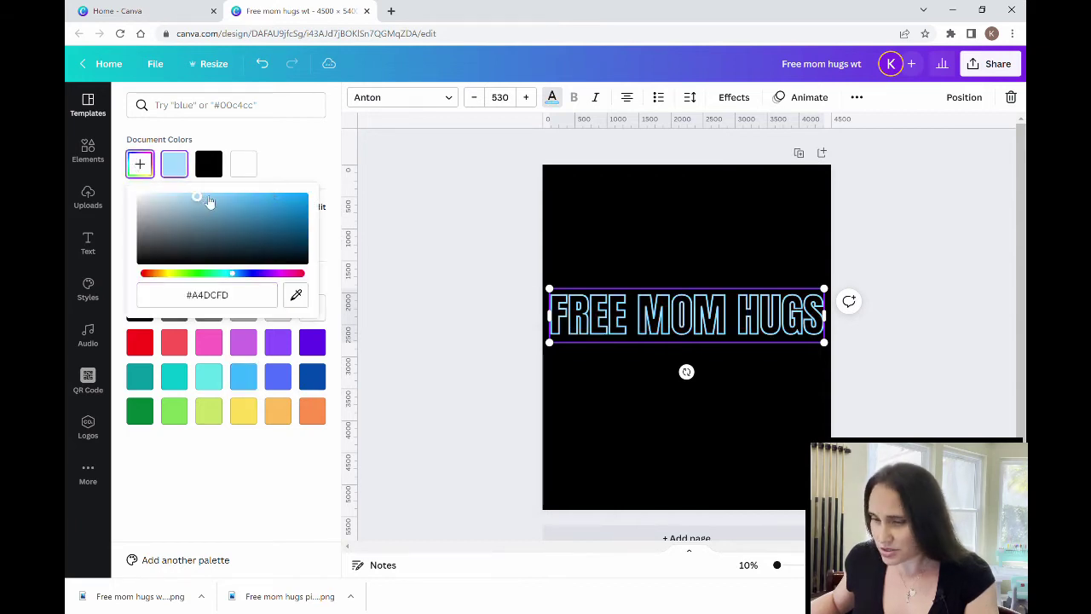
click(206, 197)
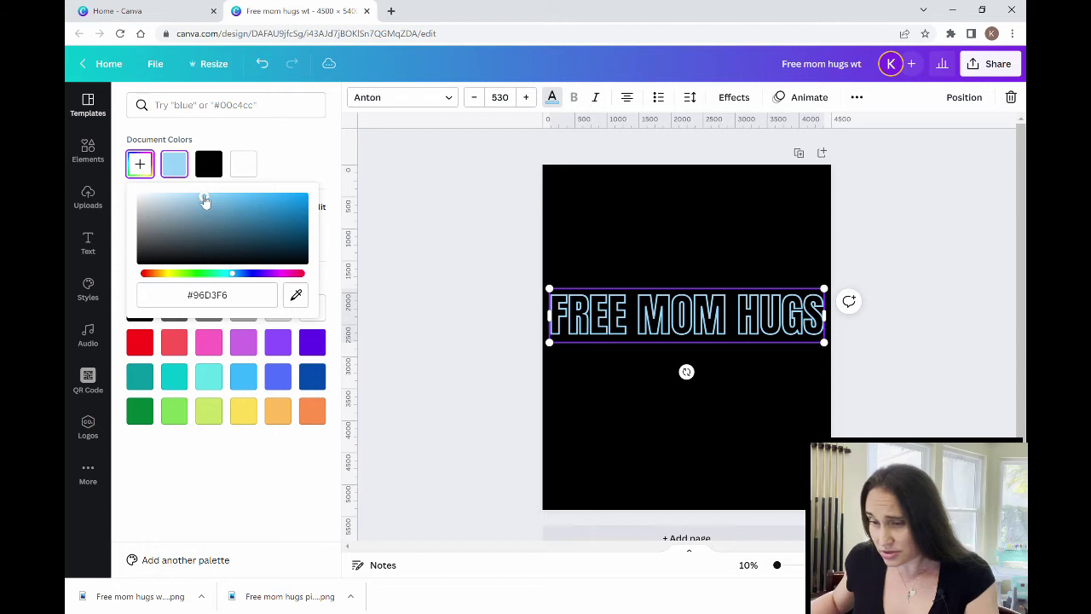
click(198, 198)
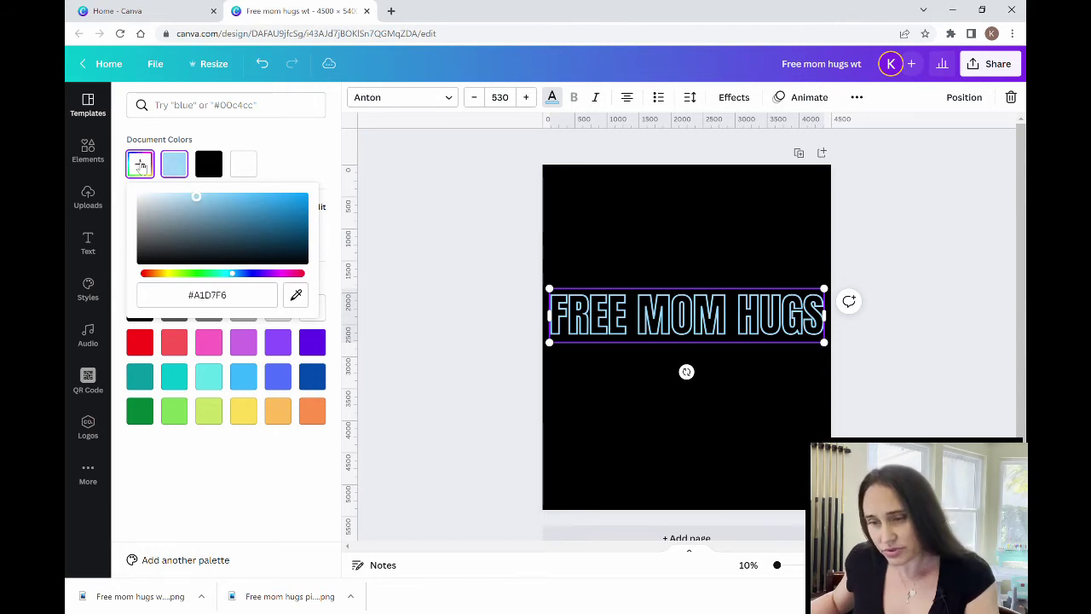
click(193, 197)
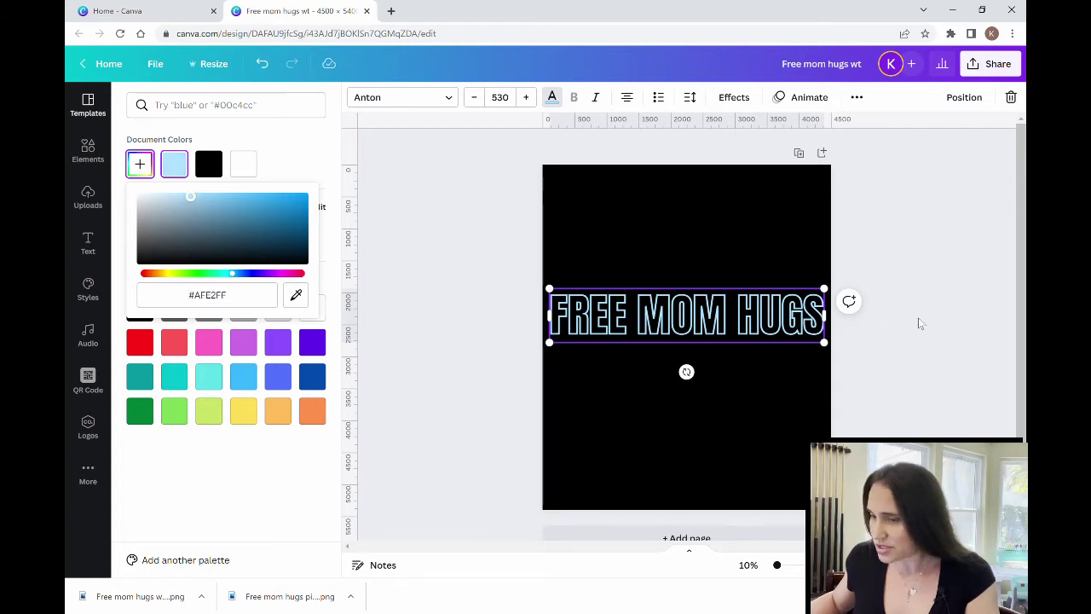
click(459, 319)
click(779, 332)
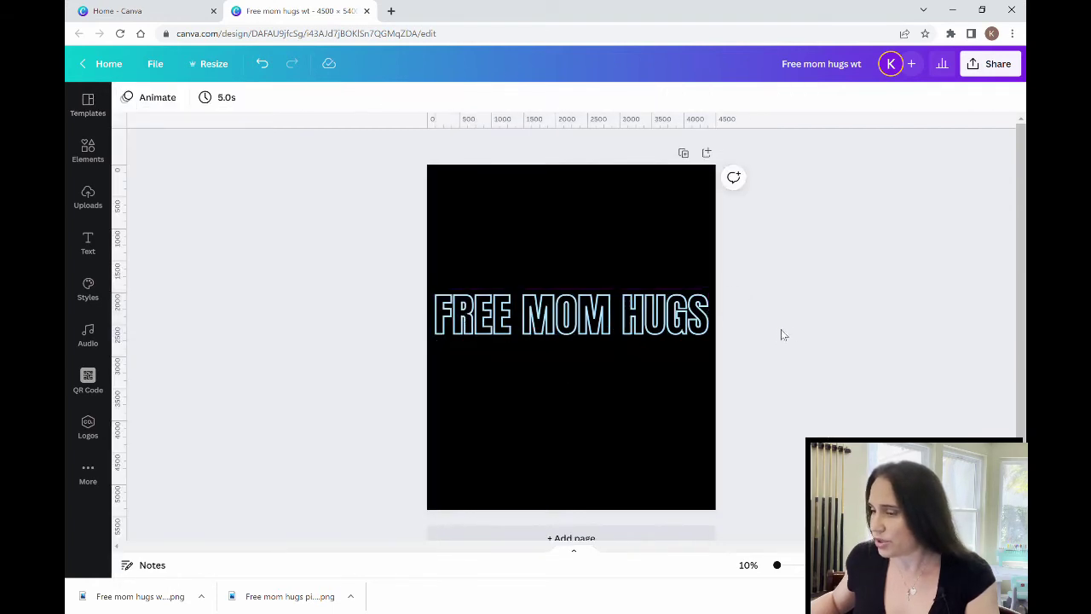
Step: Rename the design "Free mom hugs blue" and download it as a PNG with a transparent background
click(858, 71)
text(ble)
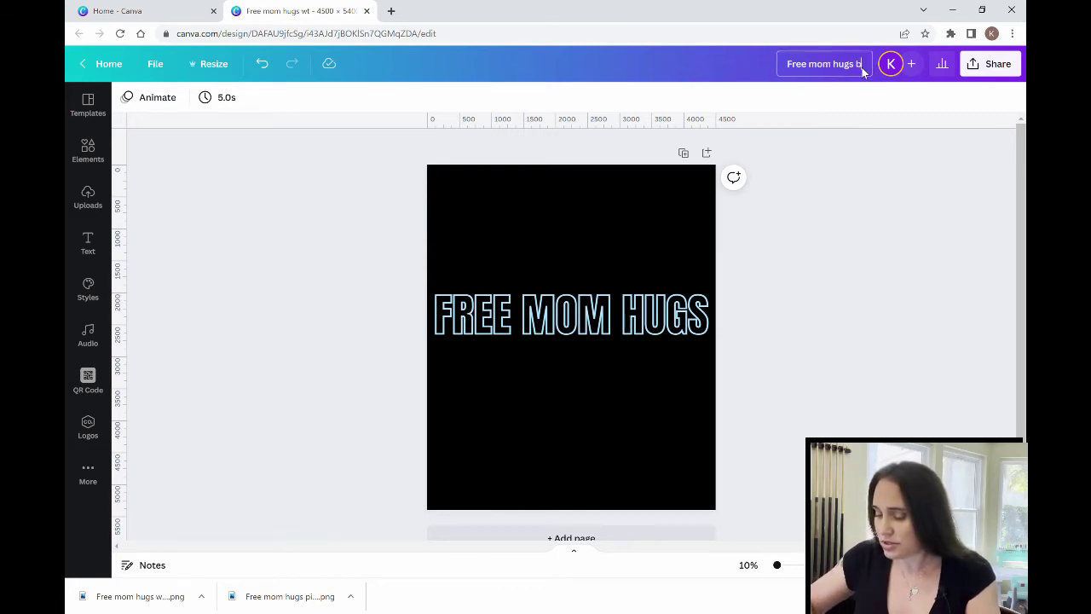
key(BackSpace)
text(ue)
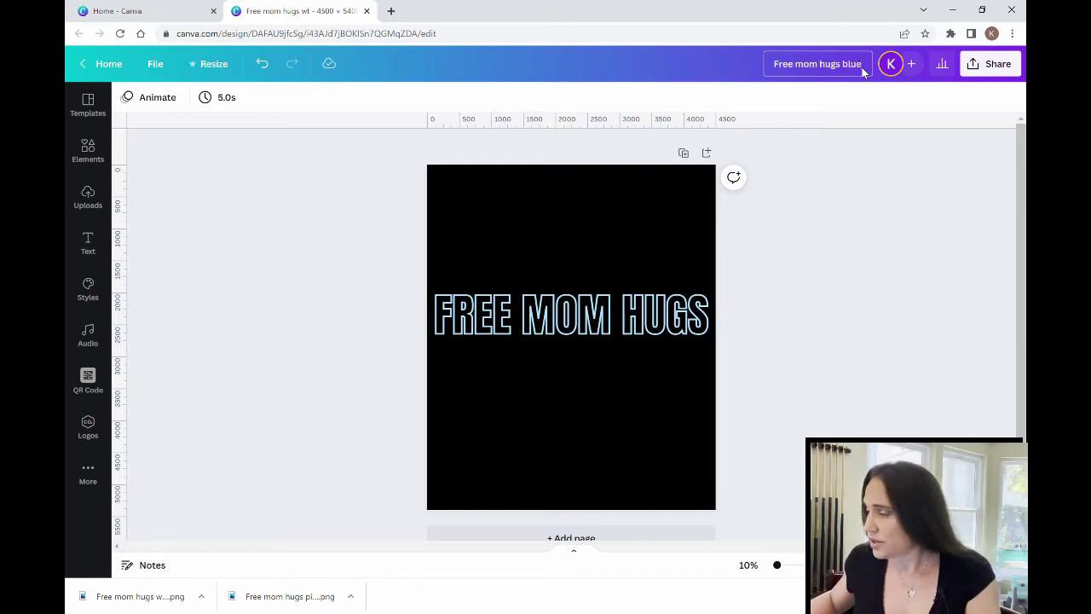
click(992, 64)
click(919, 383)
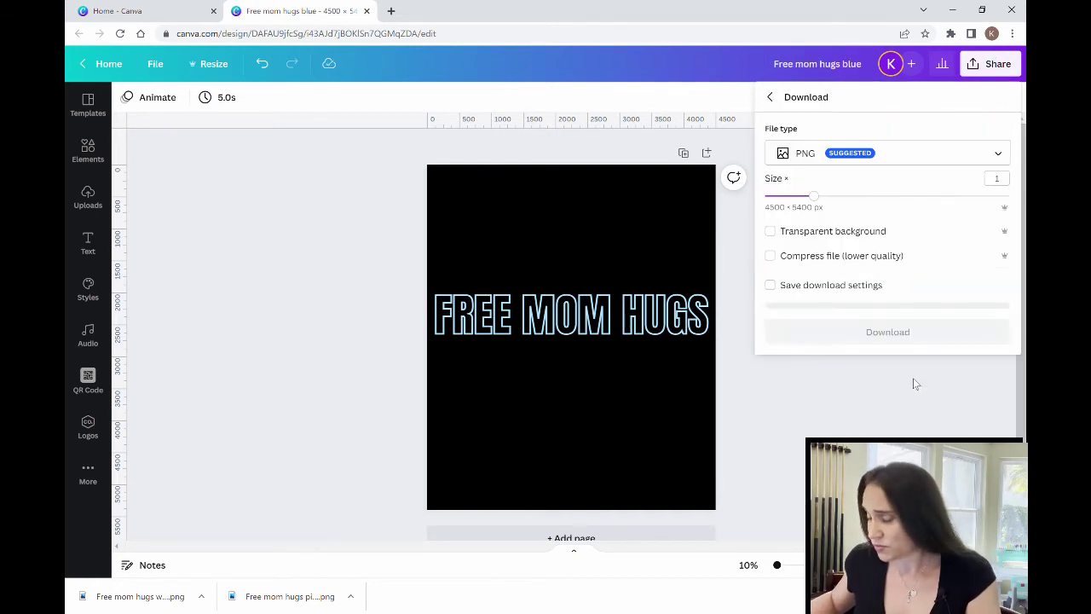
click(863, 242)
click(865, 331)
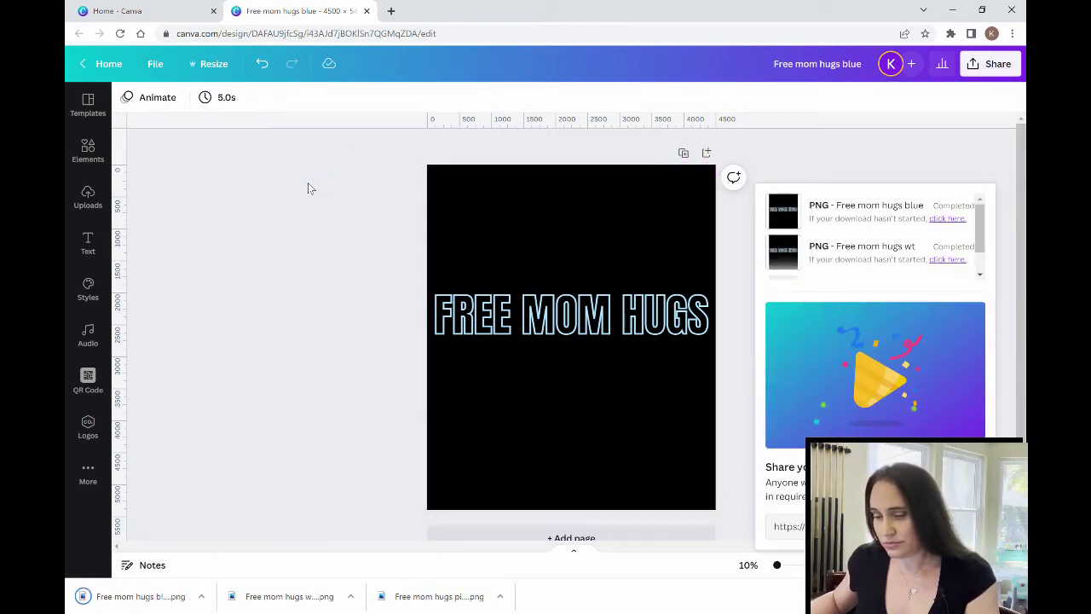
Step: Set the FREE MOM HUGS text colour to white and remove its Hollow effect so the letters are solid
click(321, 390)
click(520, 412)
click(555, 326)
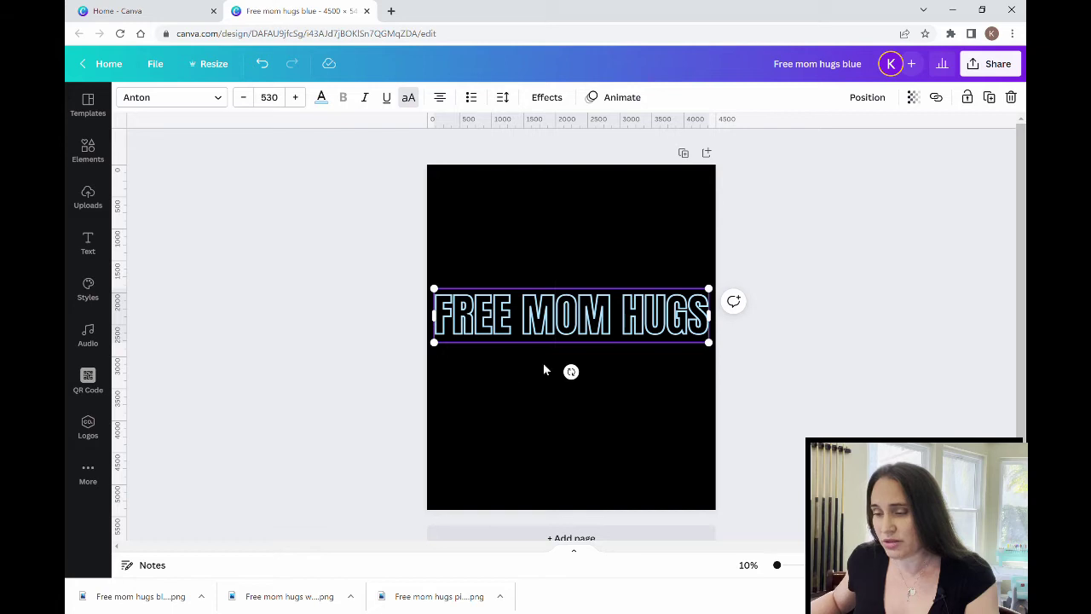
click(323, 99)
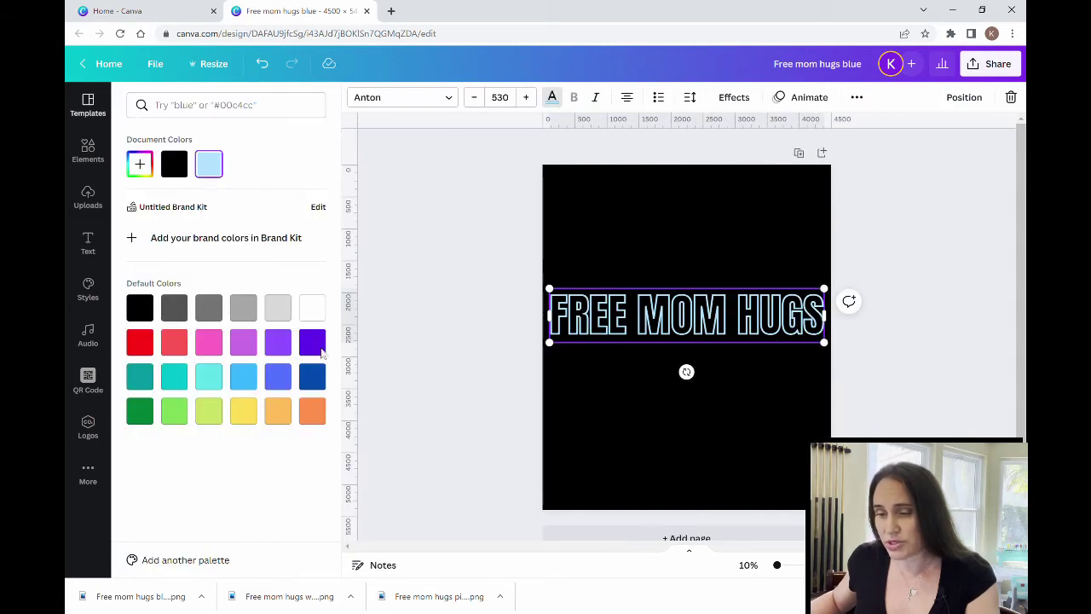
click(308, 311)
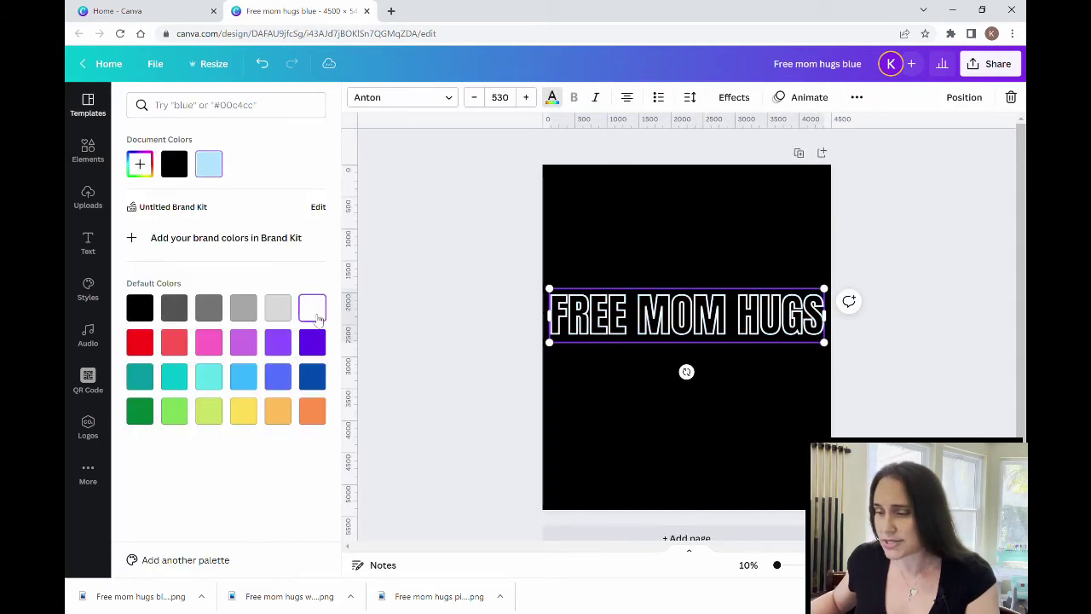
click(733, 97)
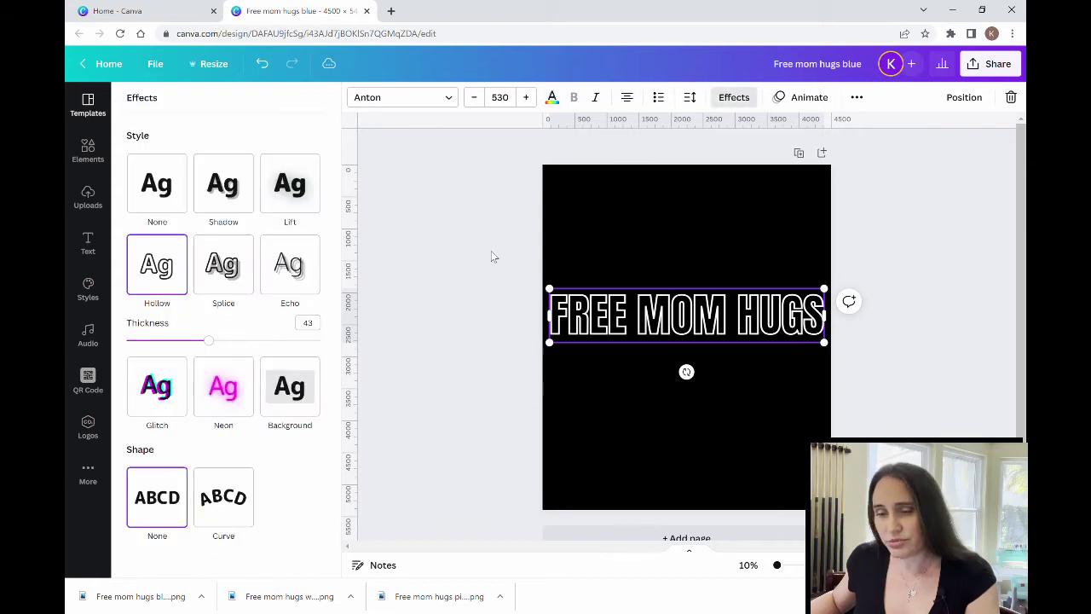
click(157, 184)
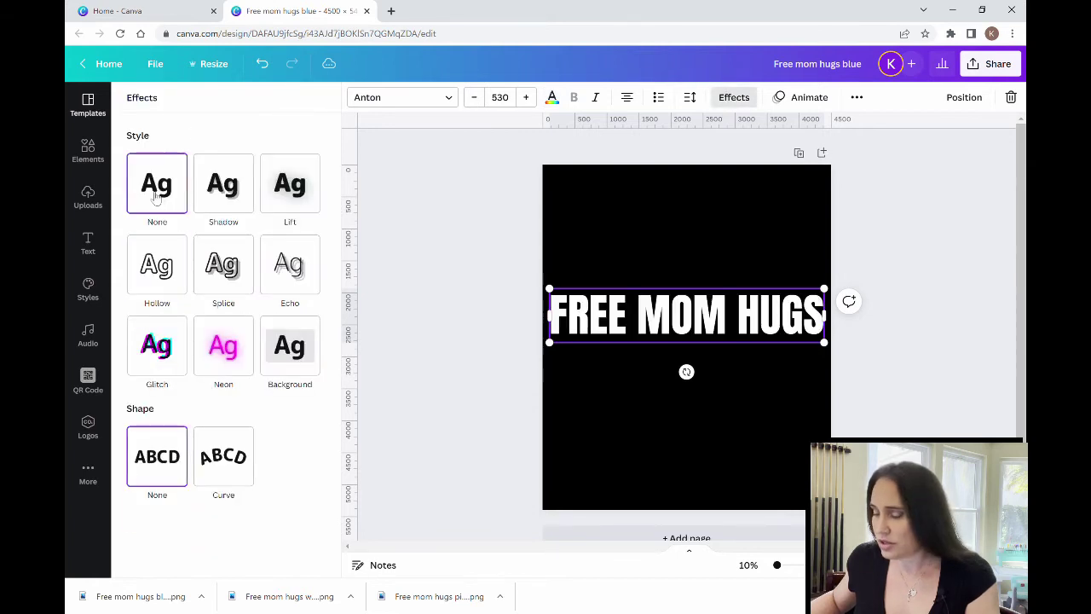
click(404, 366)
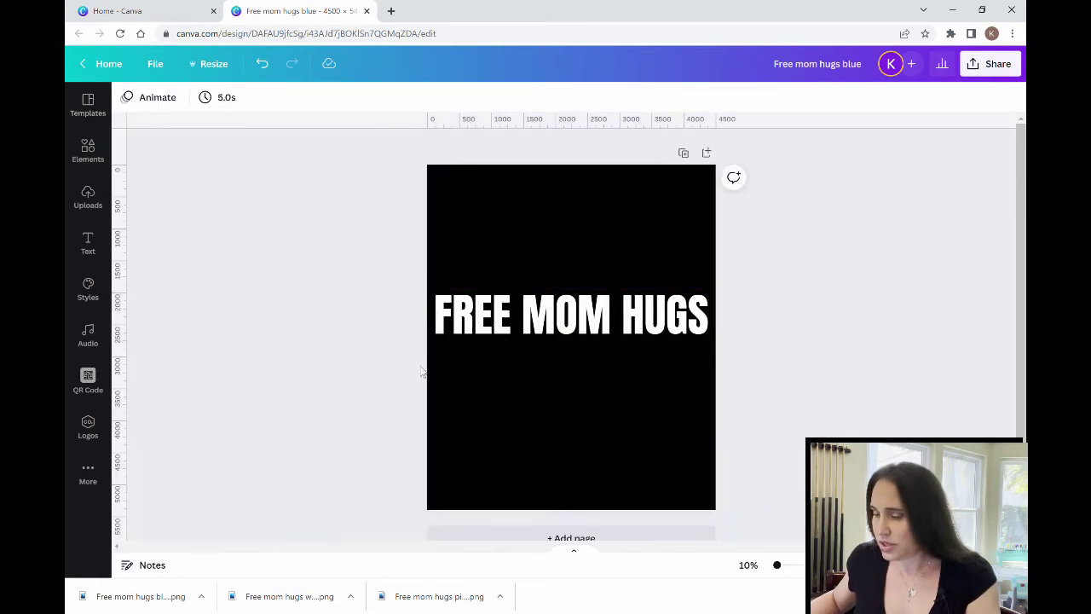
Step: Lock the solid FREE MOM HUGS text in place and try to move it
click(632, 317)
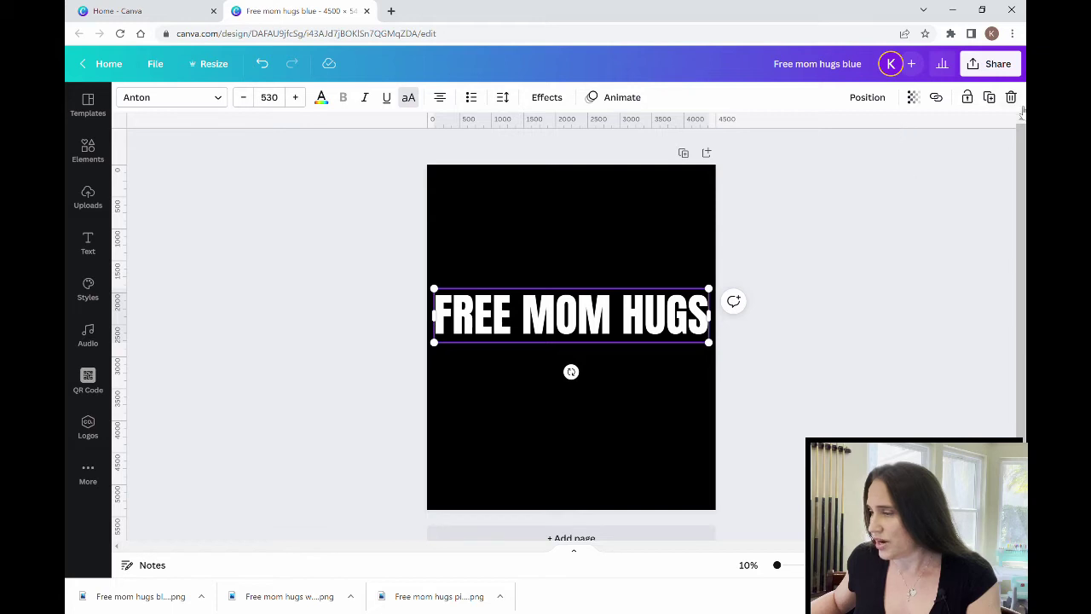
click(972, 100)
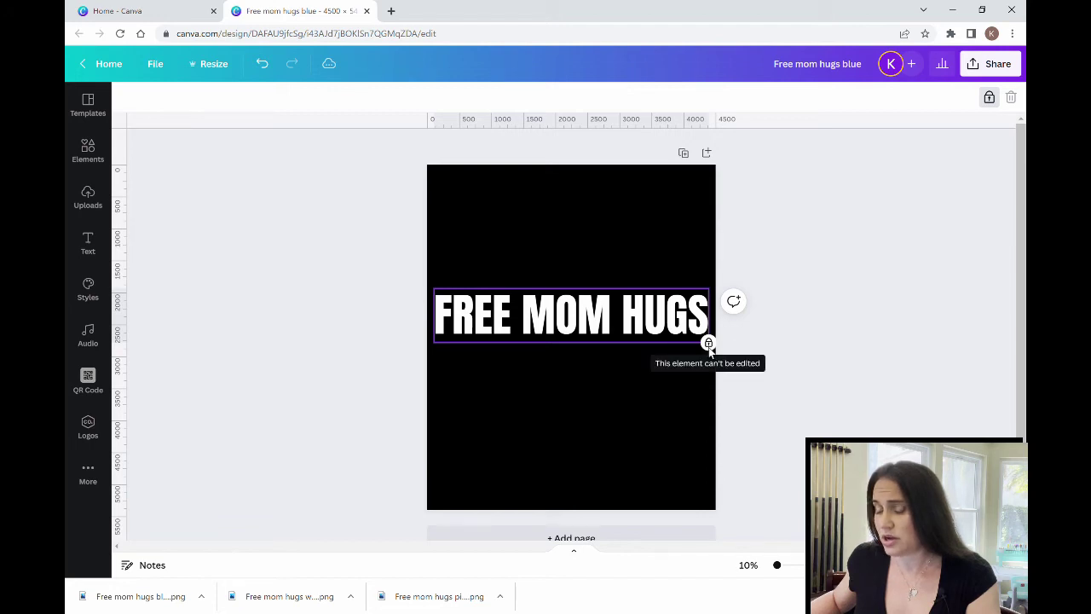
click(588, 441)
drag(572, 324, 687, 250)
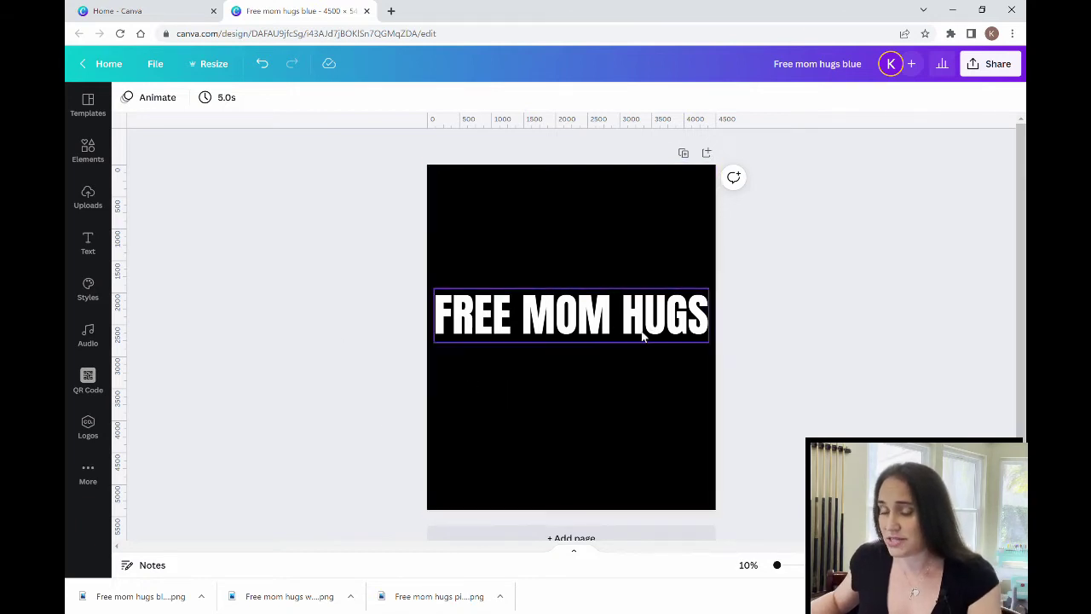
click(593, 467)
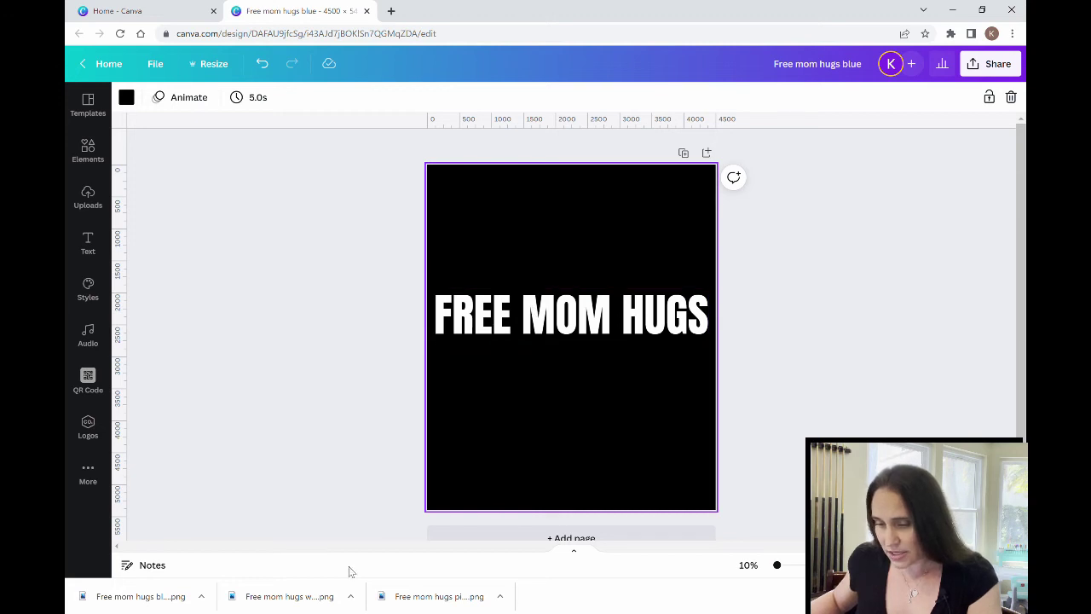
Step: Add the downloaded "Free mom hugs wt" PNG to the page and crop the empty space above and below its outlined text
drag(264, 602, 572, 415)
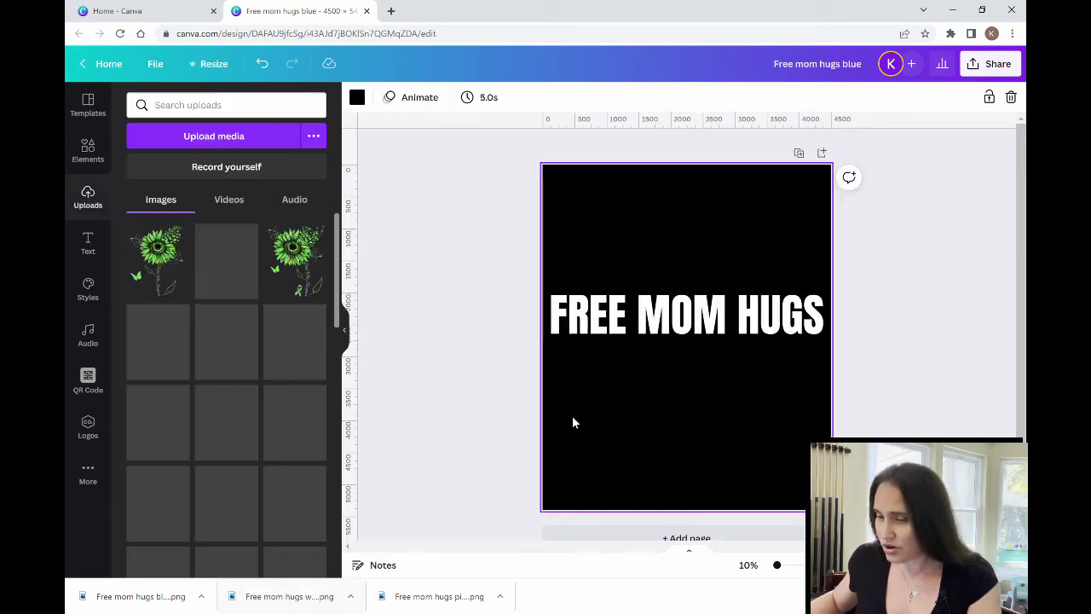
click(346, 337)
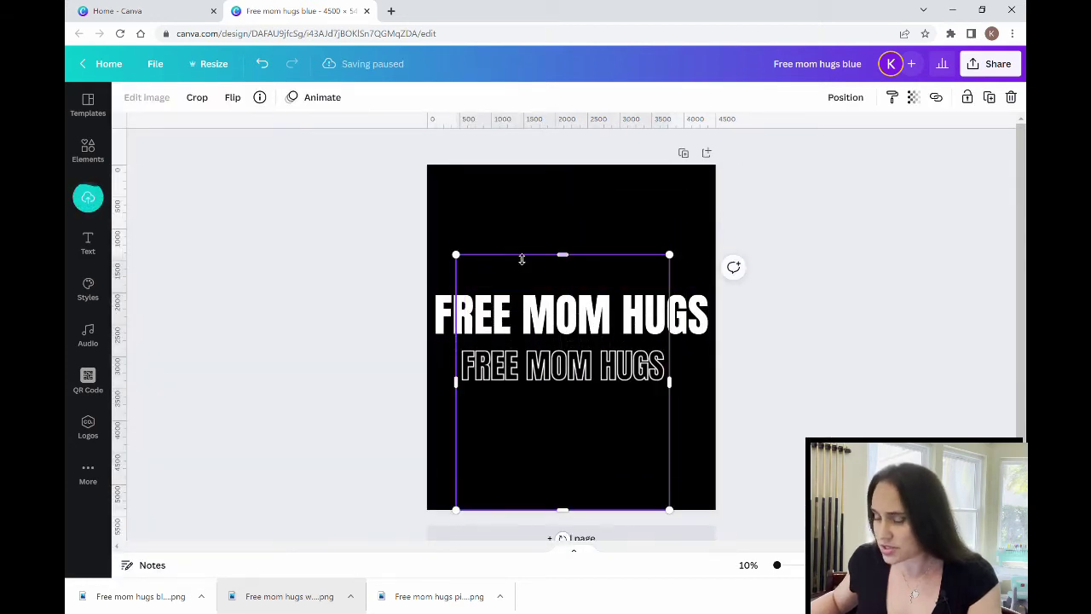
drag(591, 258, 587, 303)
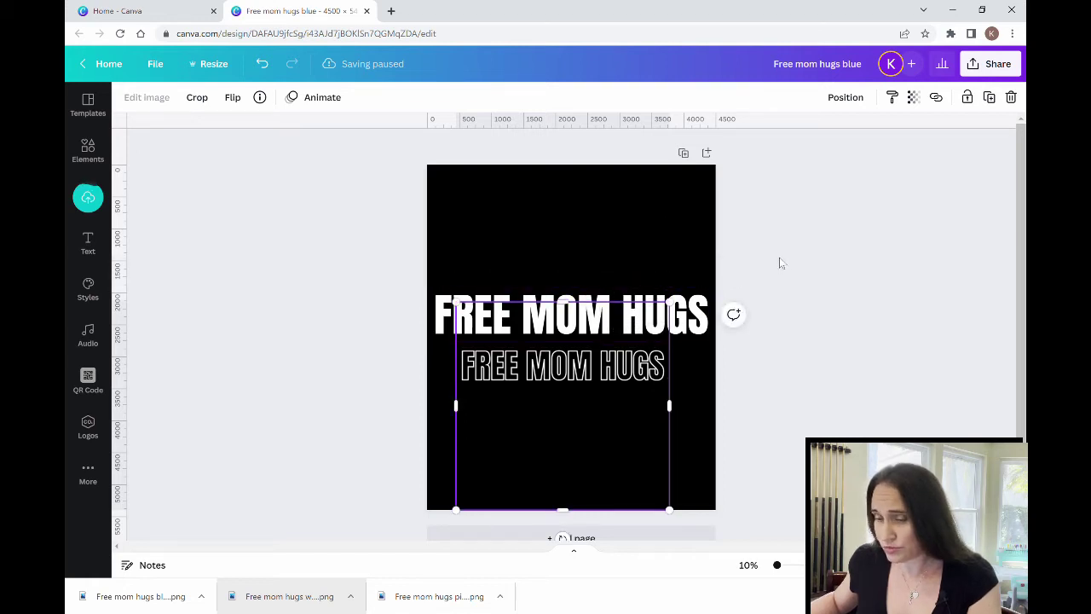
scroll(507, 437, down, 1)
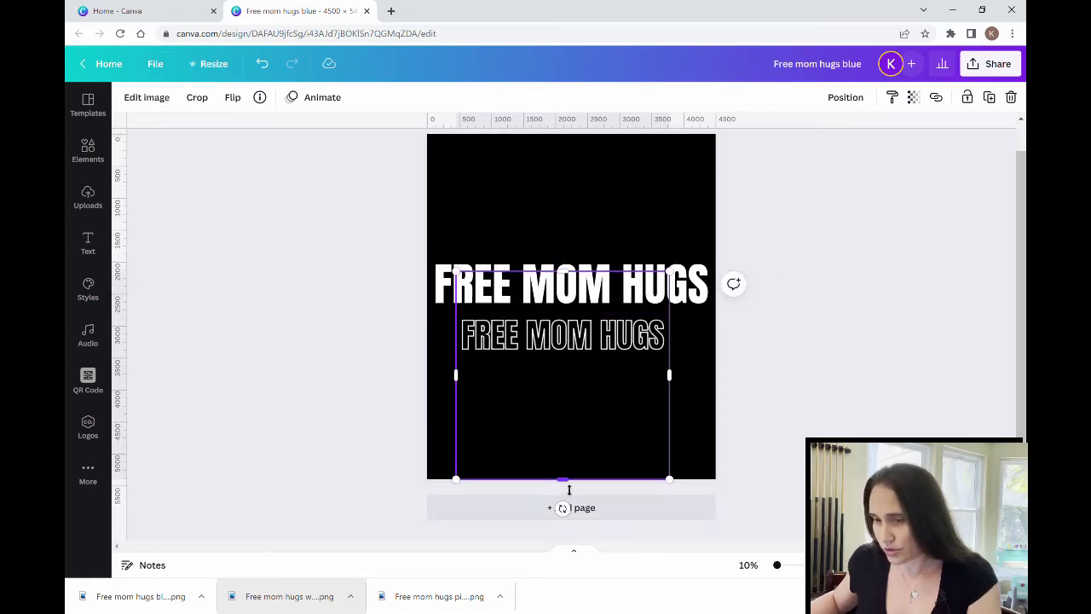
drag(570, 483, 563, 368)
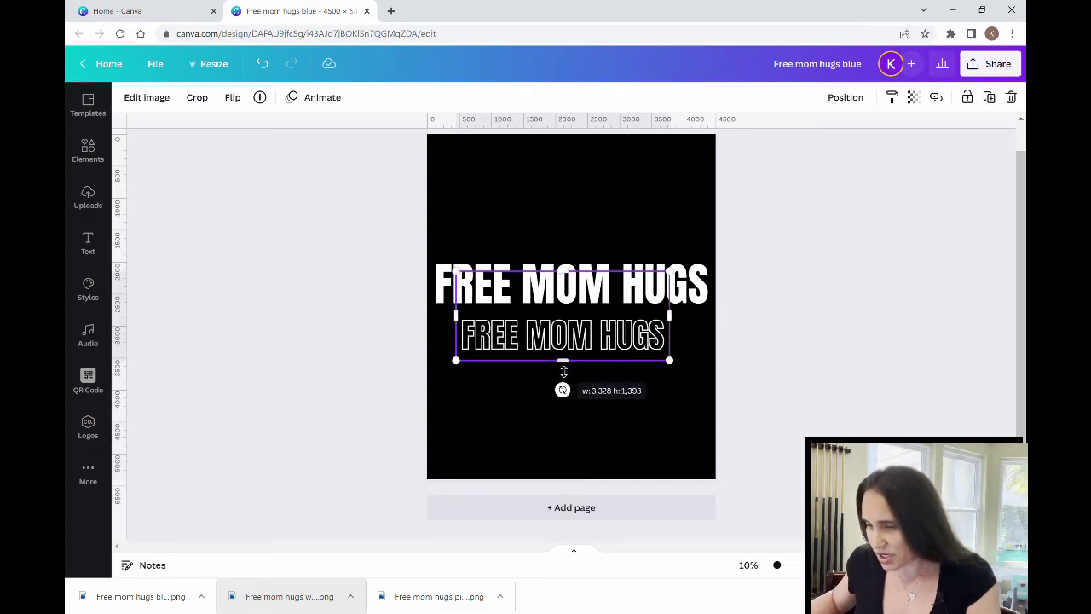
click(565, 269)
click(559, 314)
mouse_move(563, 312)
mouse_down()
mouse_move(573, 294)
mouse_move(573, 313)
mouse_up()
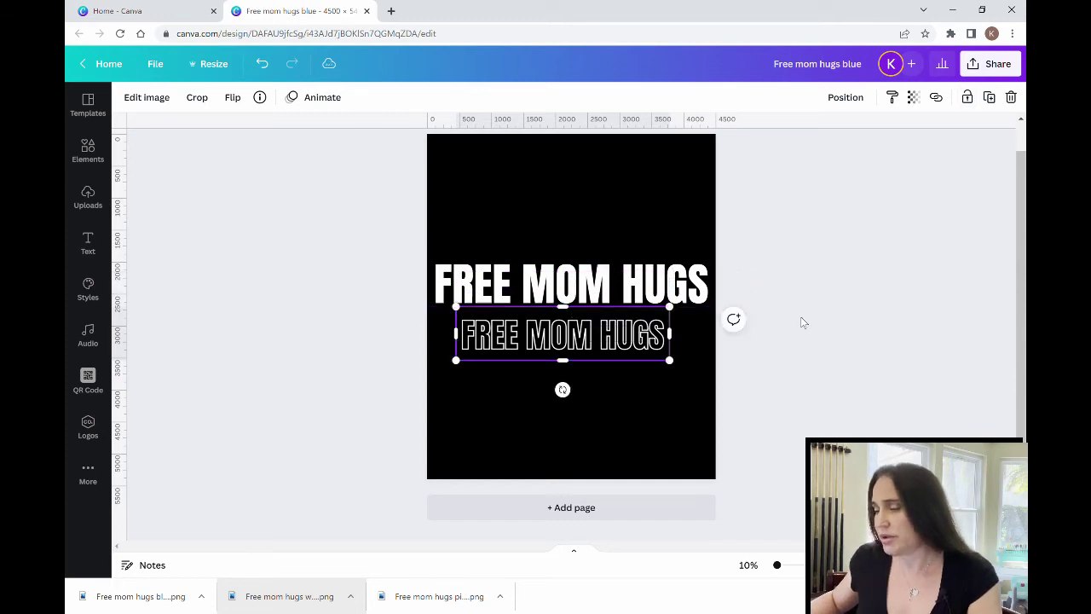
click(679, 321)
click(653, 340)
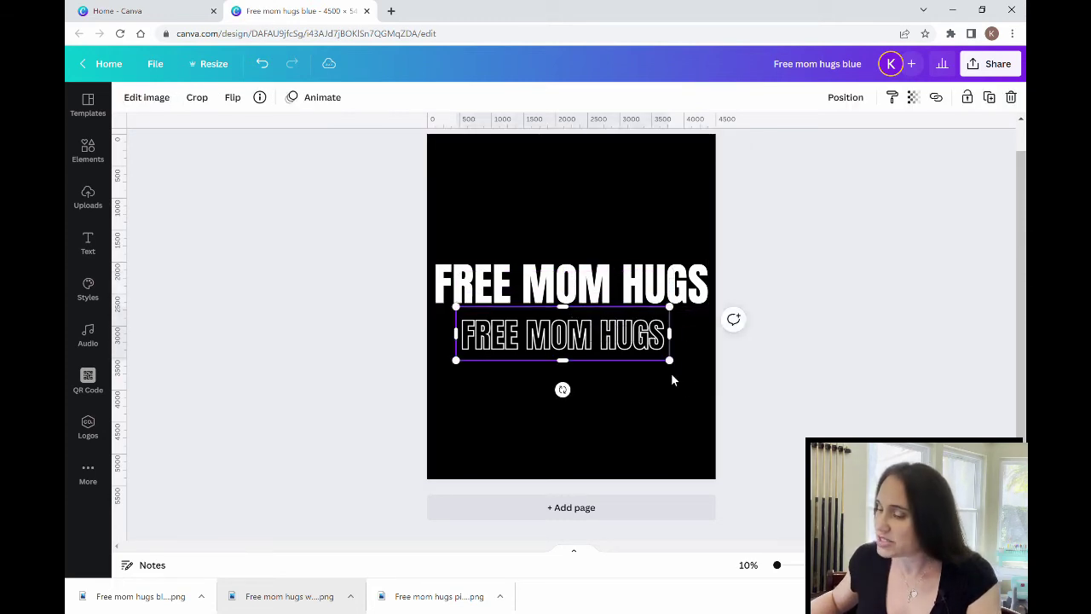
Step: Enlarge the outlined text image to the full page width and position it directly beneath the solid FREE MOM HUGS text
drag(674, 369, 701, 406)
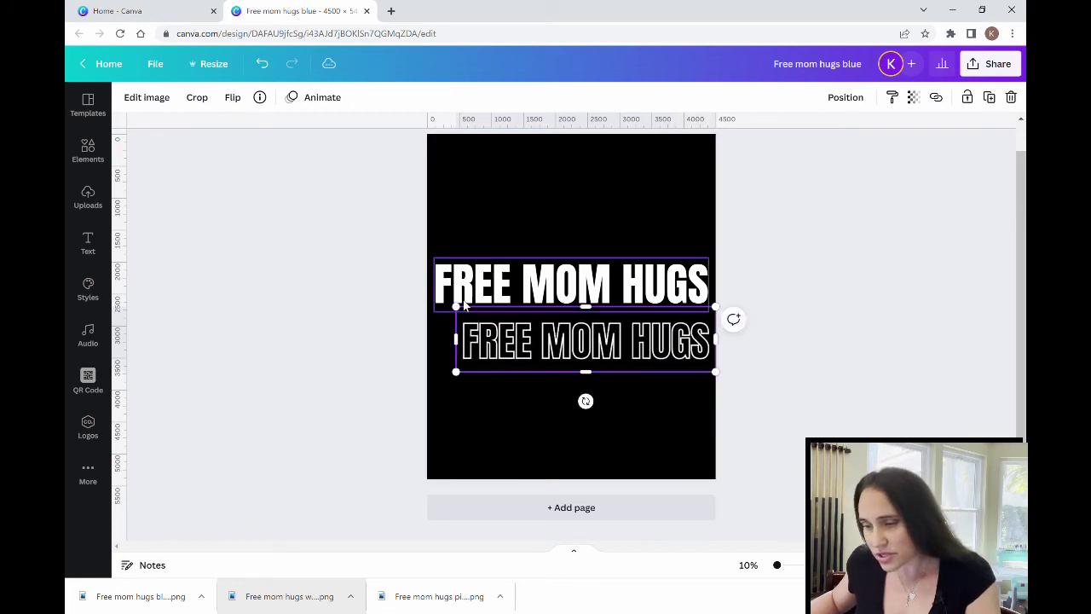
drag(455, 309, 427, 300)
click(777, 450)
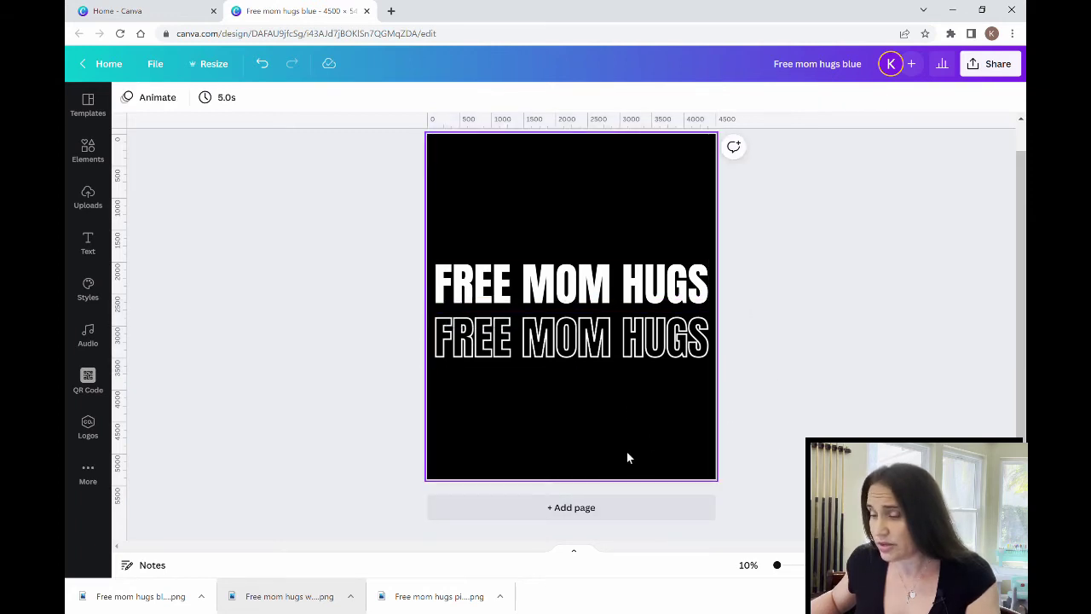
drag(642, 355, 643, 343)
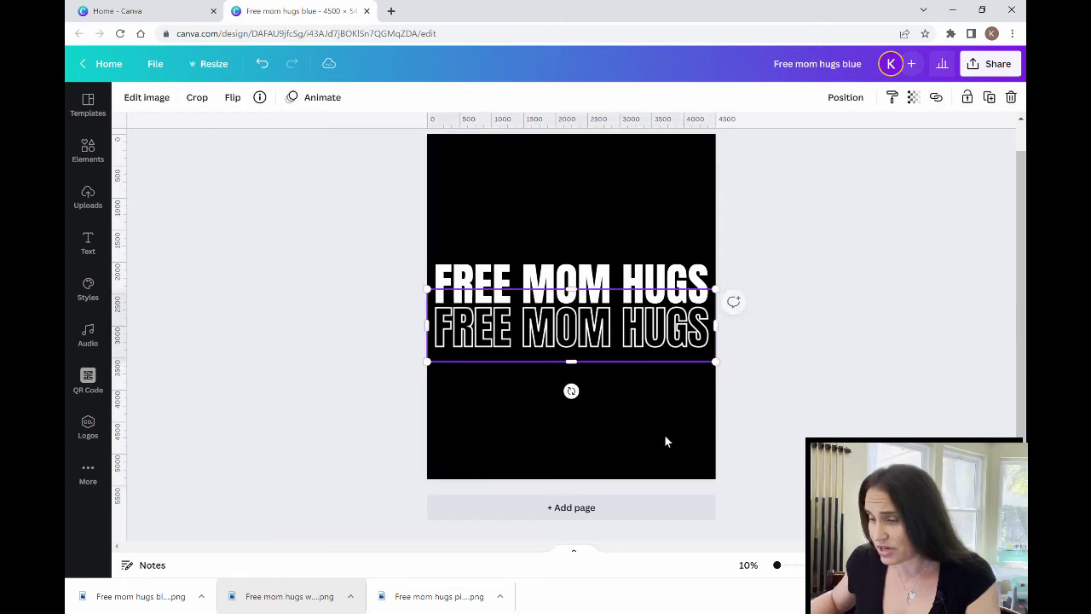
click(655, 401)
Step: Duplicate the outlined text image and position the copy above the solid text, overlapping the solid letters' upper part
click(594, 339)
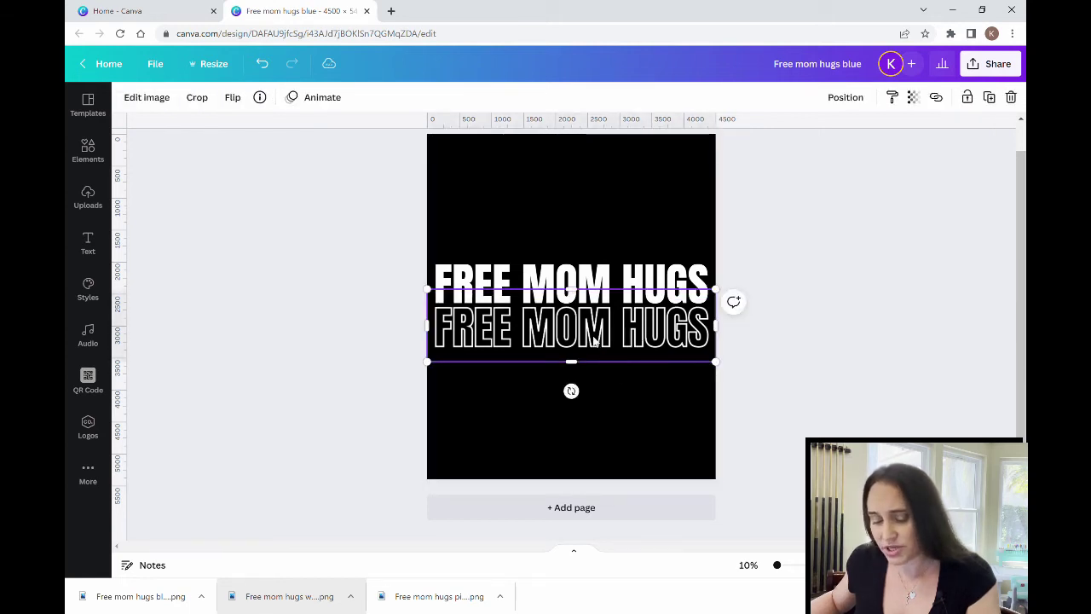
key(ctrl+d)
drag(594, 340, 600, 247)
click(637, 394)
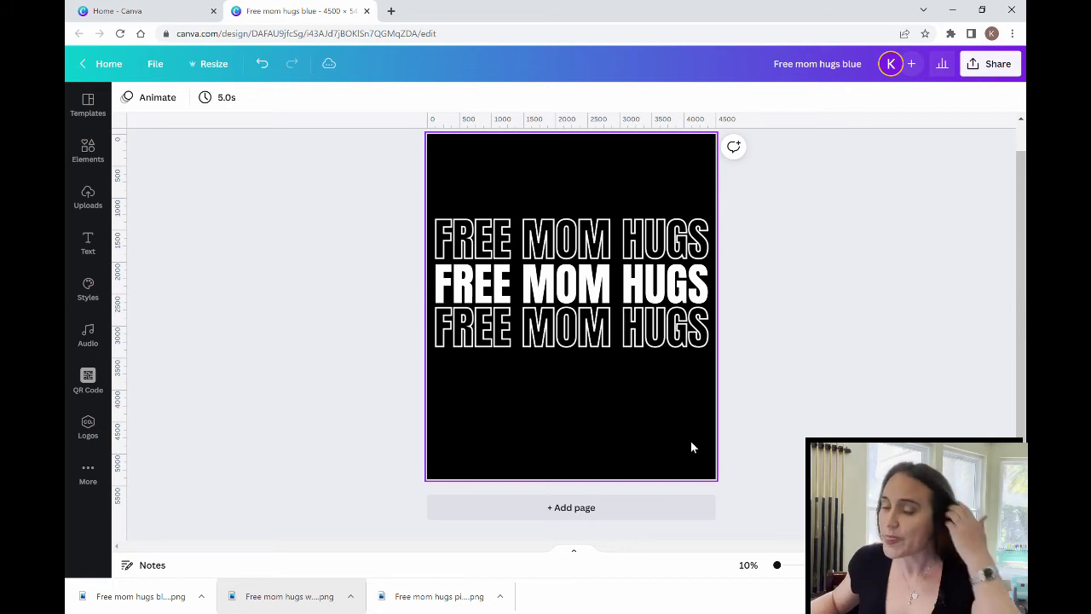
drag(600, 245, 607, 265)
click(777, 311)
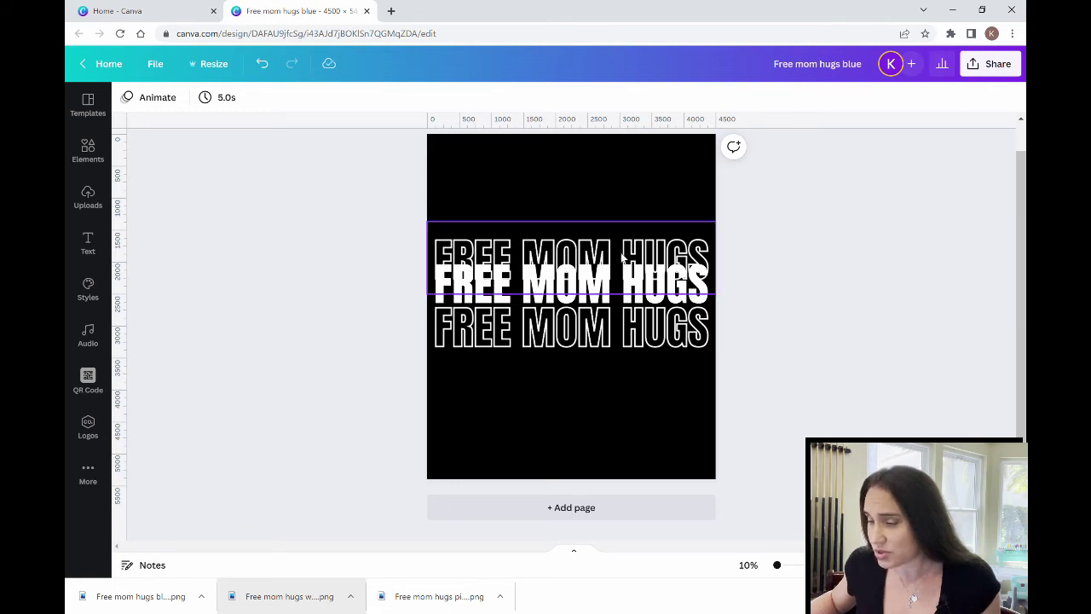
Step: Move the upper outlined copy clear of the solid text, then crop off its lower half and the lower copy's upper half
drag(623, 254, 623, 228)
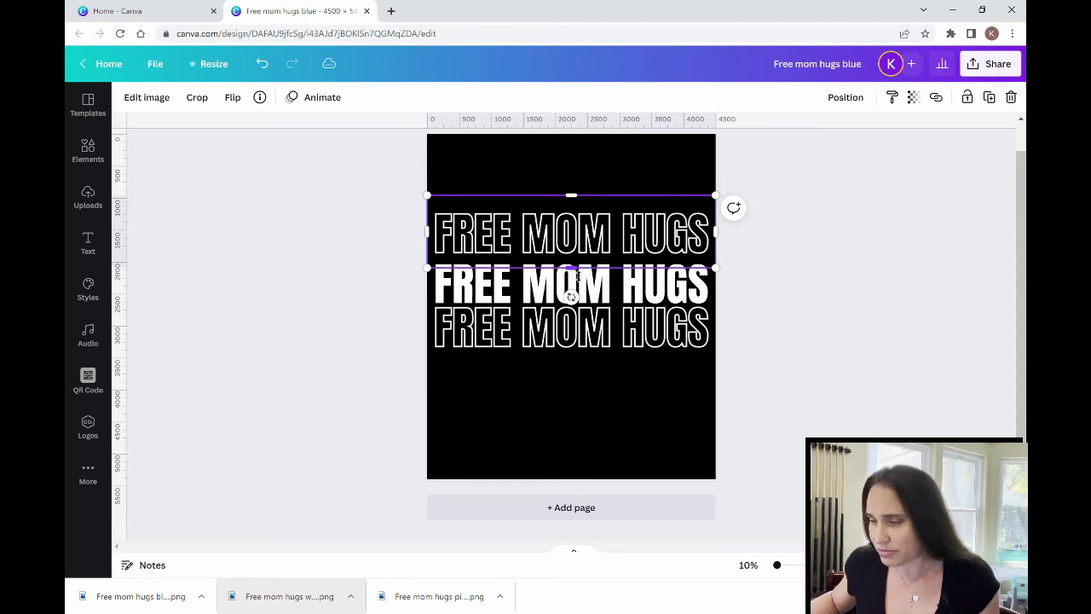
drag(577, 272, 582, 244)
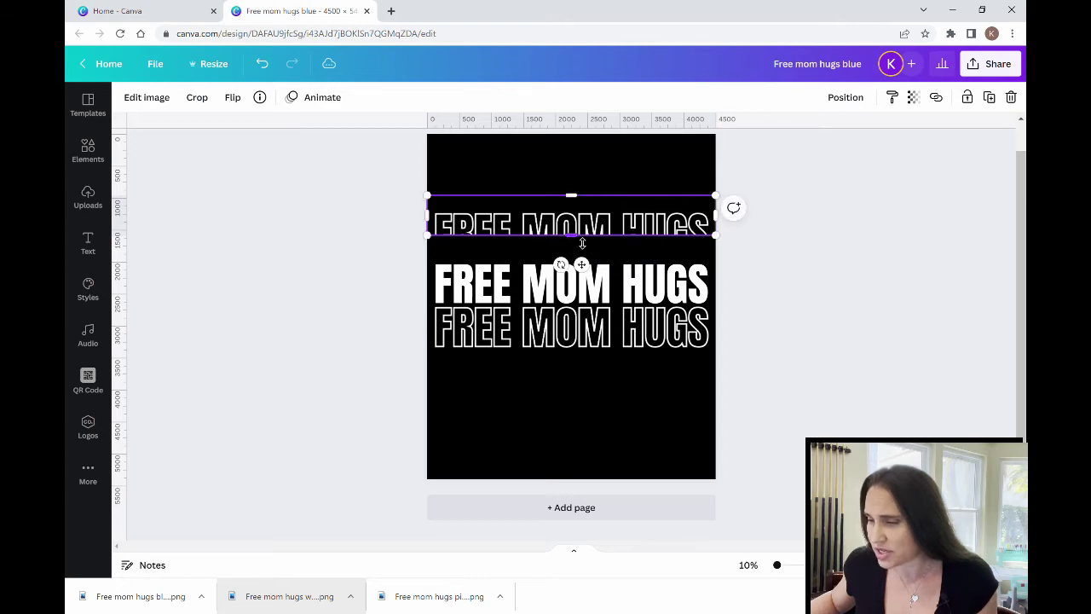
click(906, 393)
click(583, 298)
drag(582, 296, 587, 332)
click(611, 435)
Step: Position the two cropped white outlined halves directly against the upper and lower edges of the solid FREE MOM HUGS text
click(601, 224)
drag(601, 224, 602, 251)
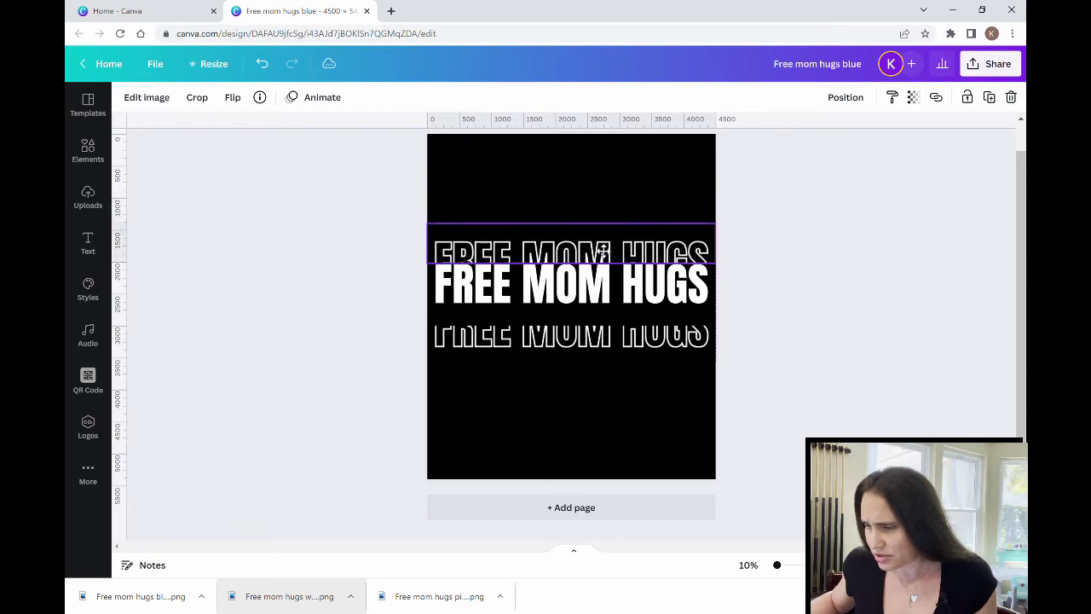
click(614, 437)
click(582, 344)
drag(583, 343, 583, 329)
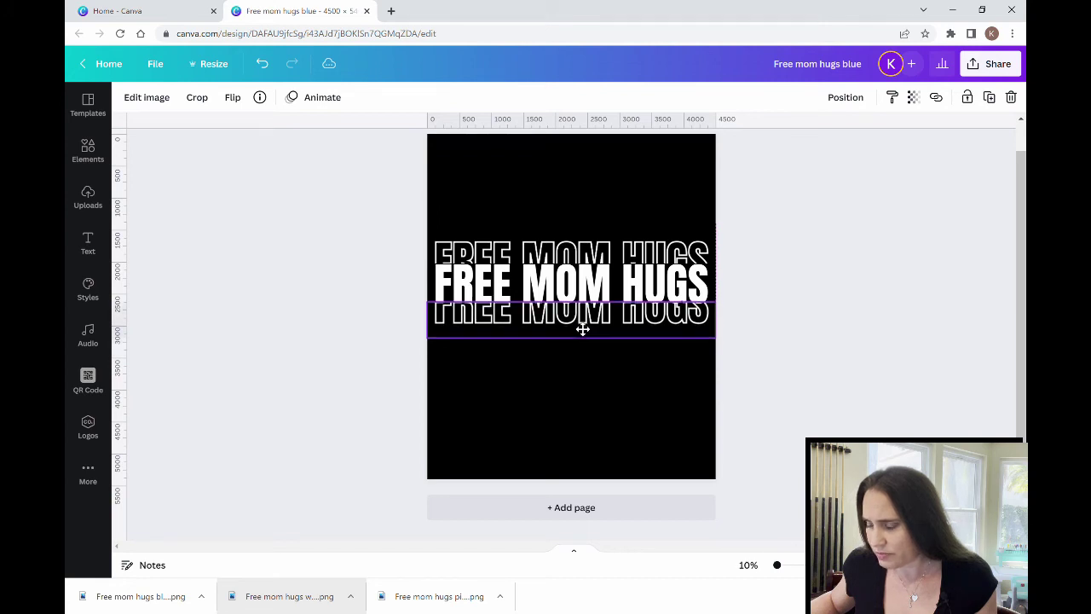
click(597, 433)
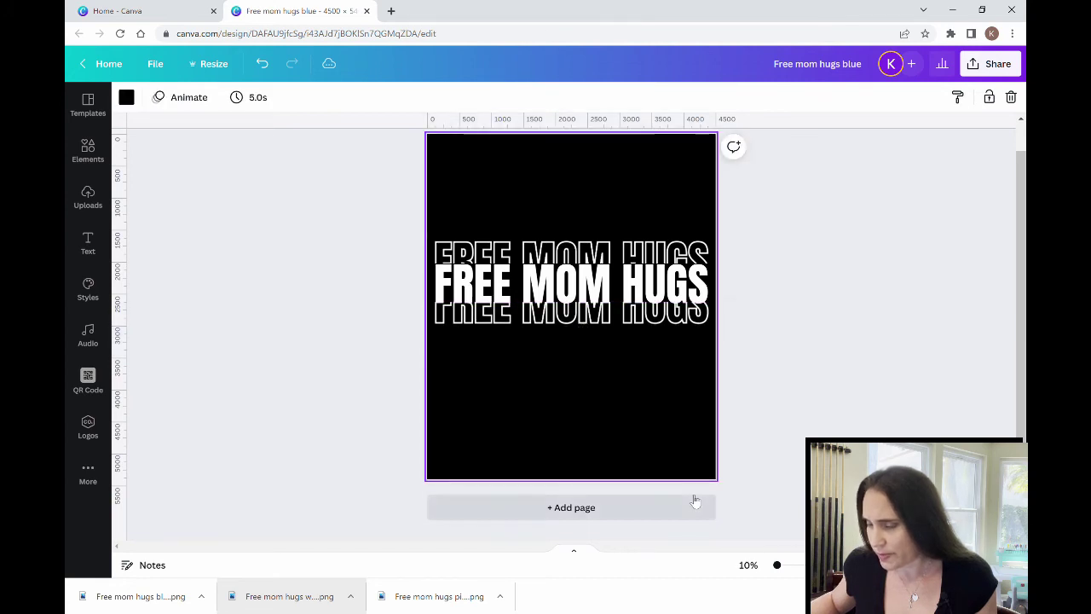
click(672, 261)
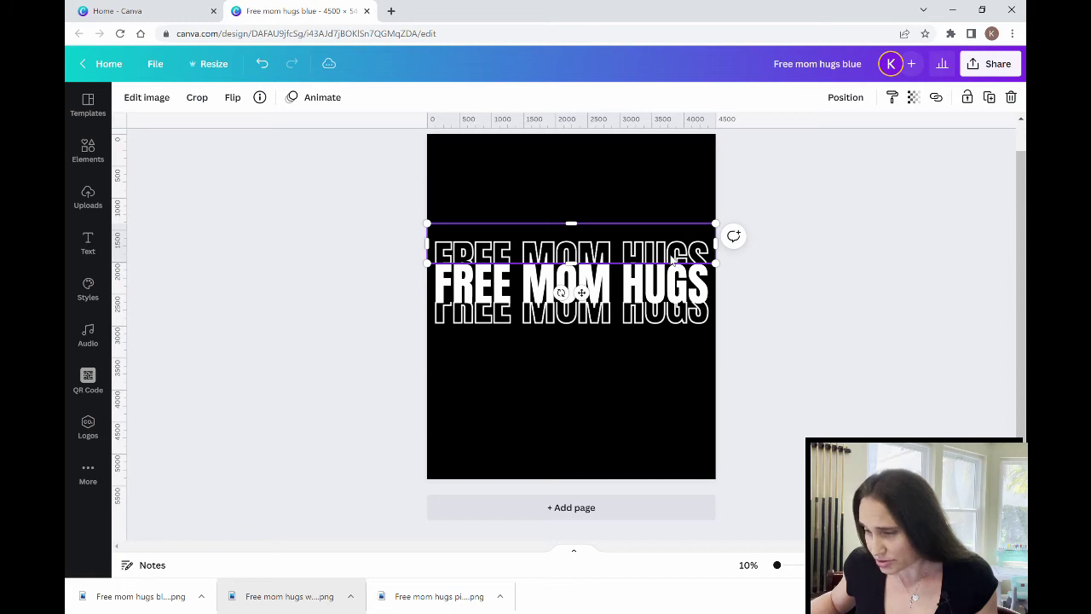
click(681, 410)
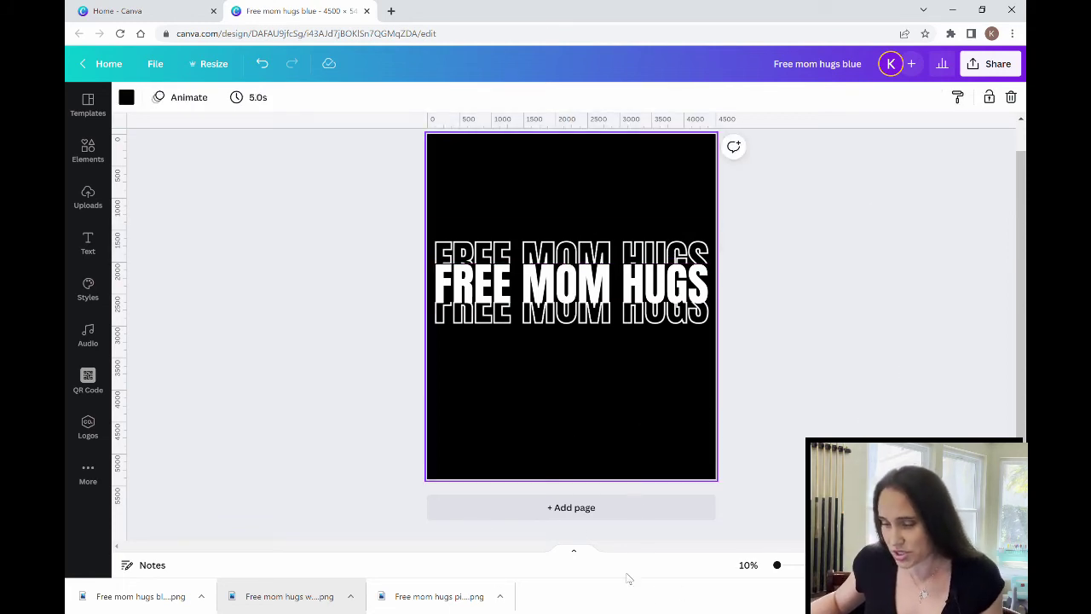
Step: Add the downloaded pink "Free mom hugs" PNG below the stack and crop the empty space above and below its outlined text
click(442, 599)
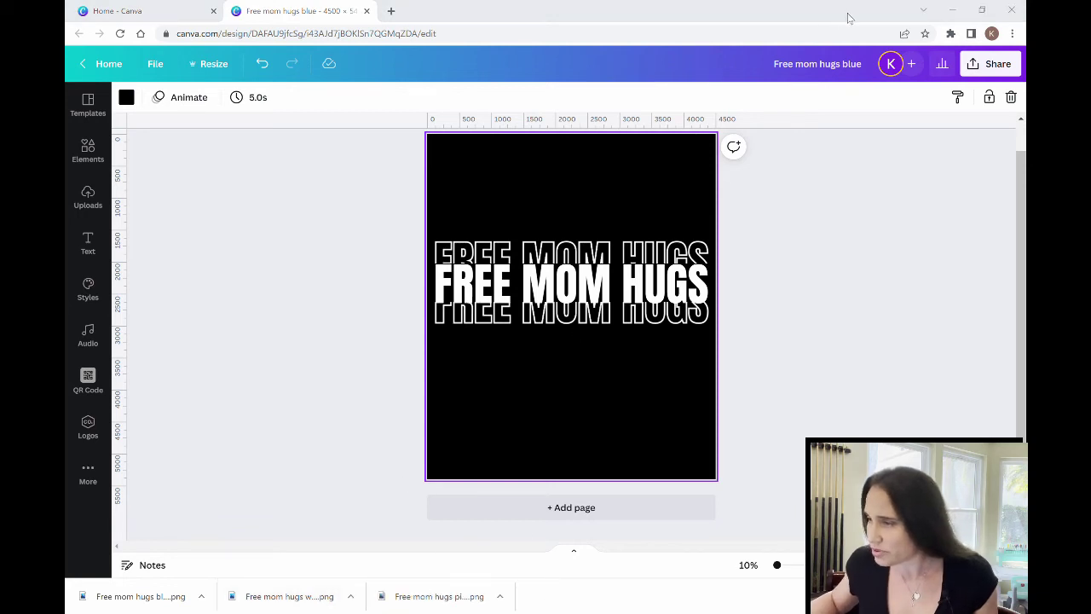
drag(439, 596, 576, 404)
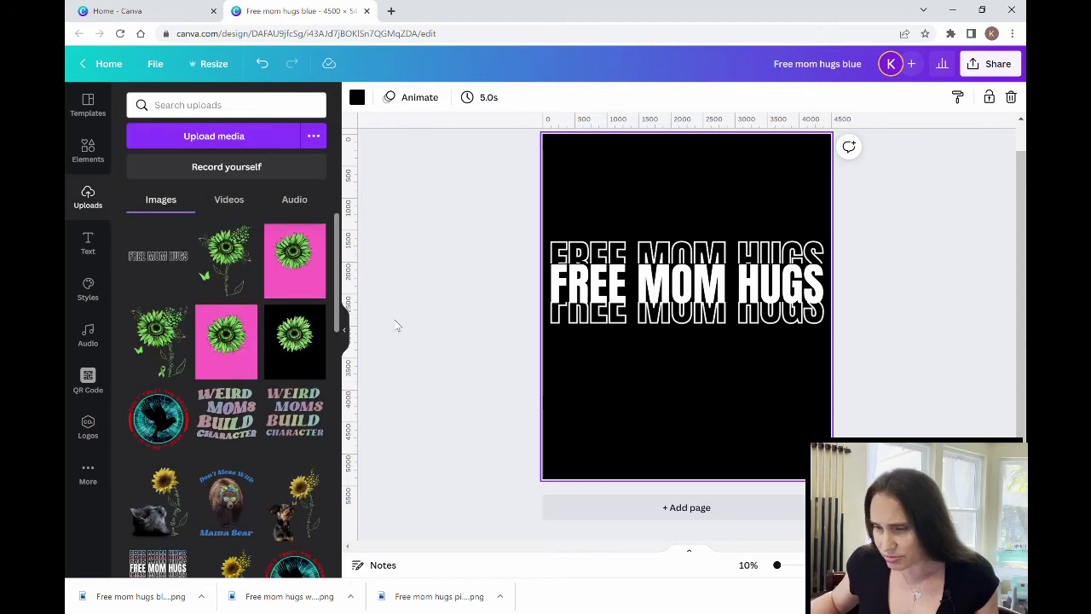
click(346, 333)
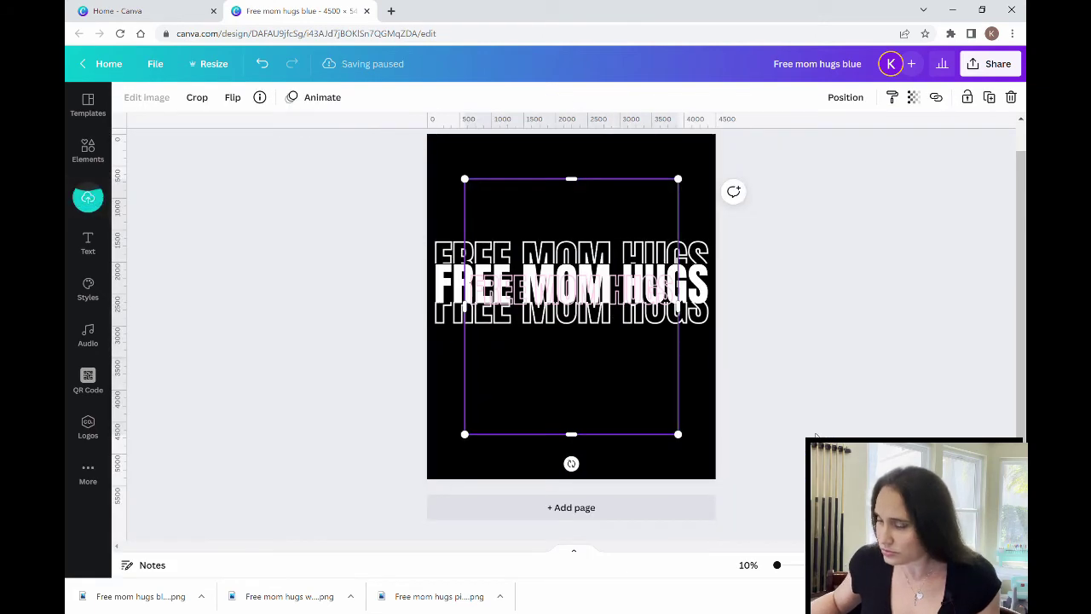
drag(625, 294, 628, 377)
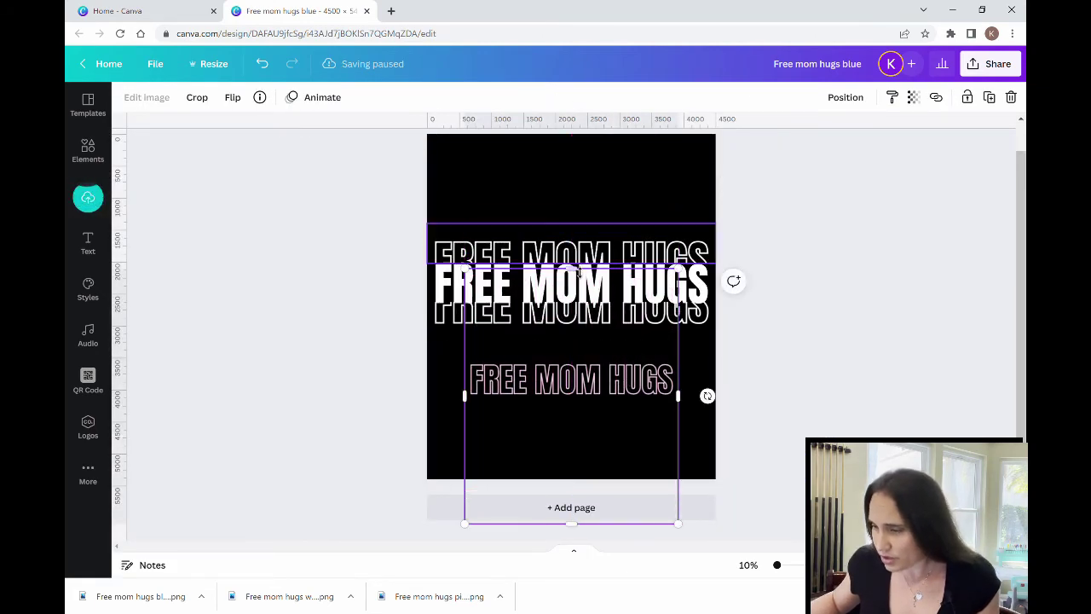
drag(578, 275, 581, 339)
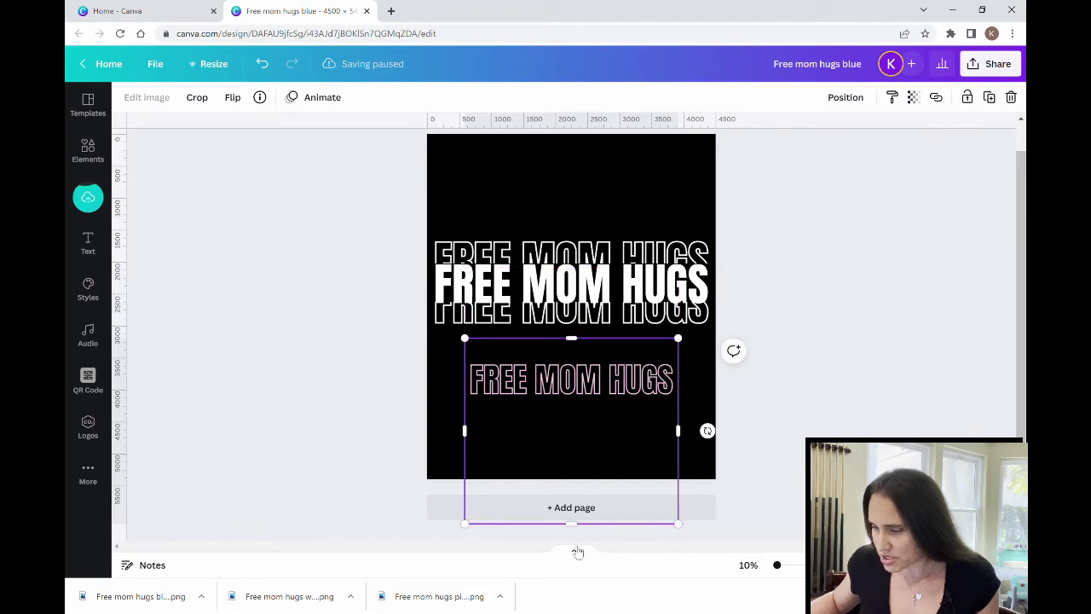
drag(582, 531, 594, 418)
drag(573, 339, 573, 351)
drag(571, 414, 572, 407)
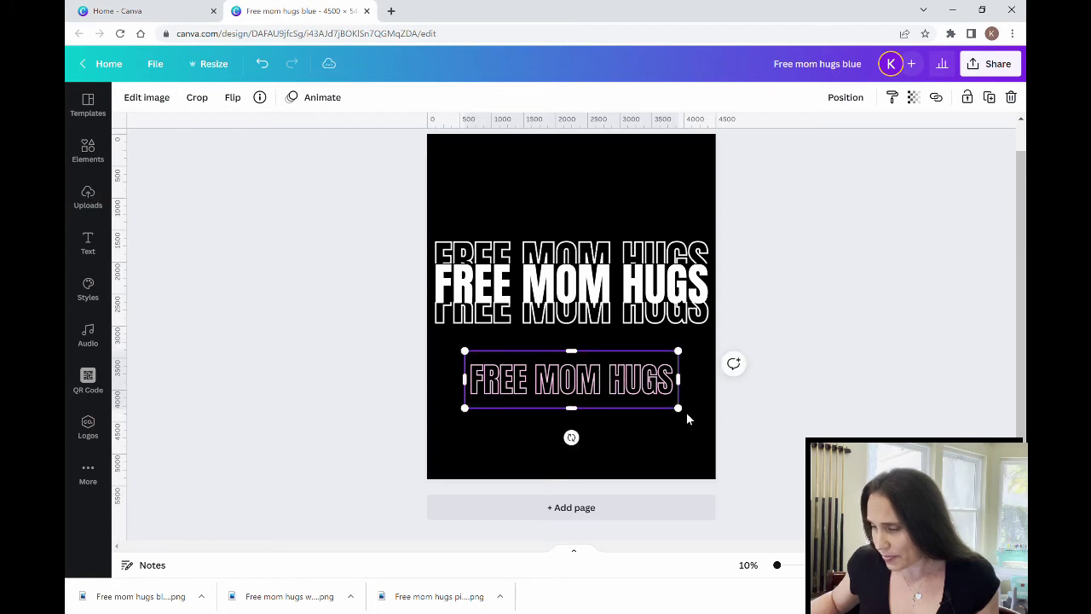
Step: Enlarge the pink outlined text to the full page width and place a duplicate of it above the white text stack
drag(685, 415, 713, 448)
drag(466, 352, 440, 339)
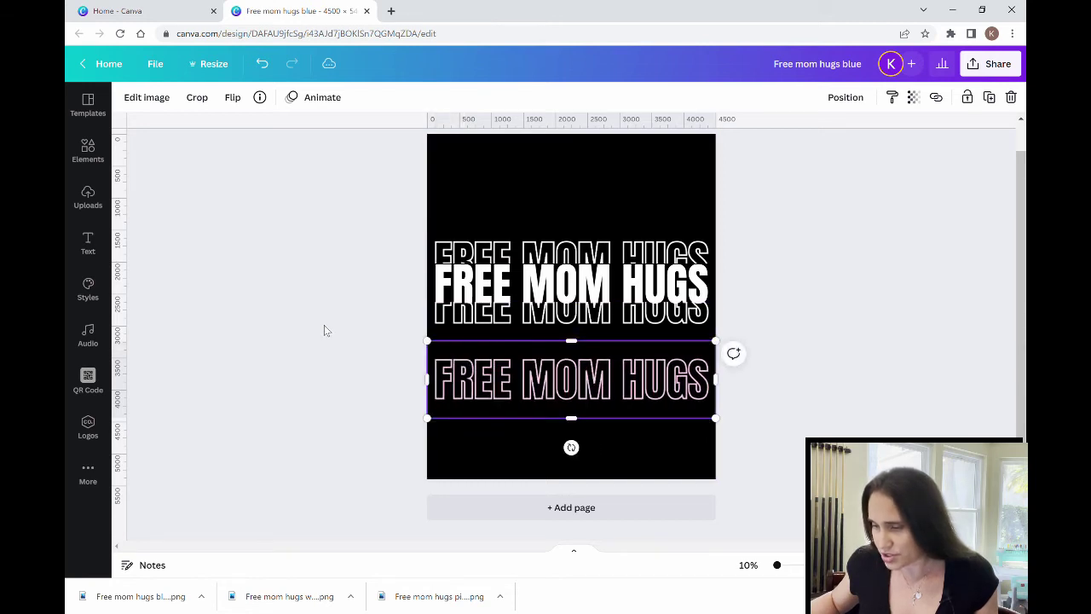
click(324, 329)
click(570, 404)
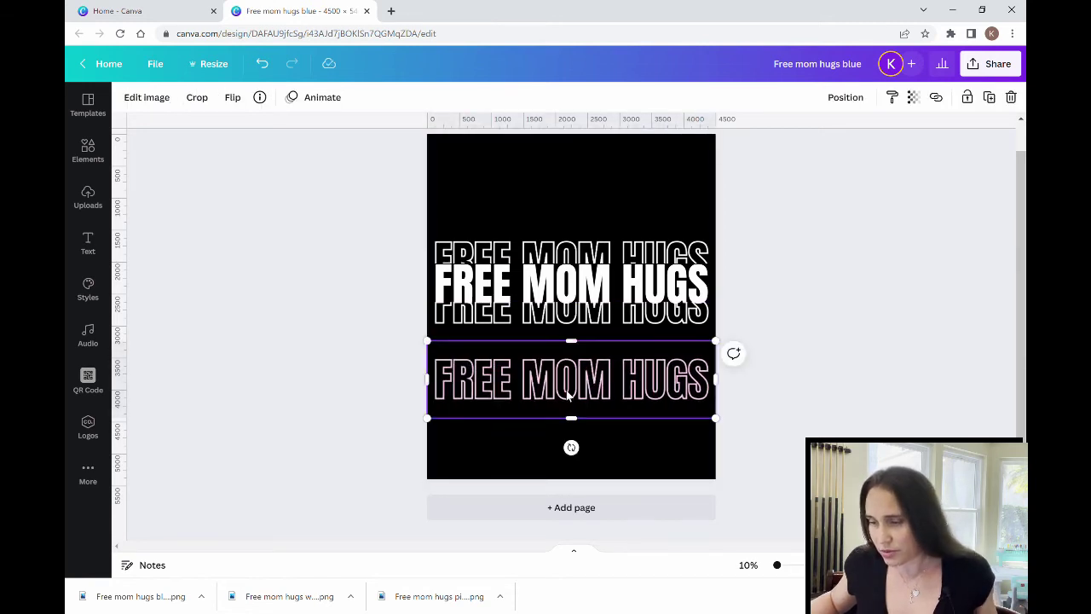
drag(568, 395, 566, 211)
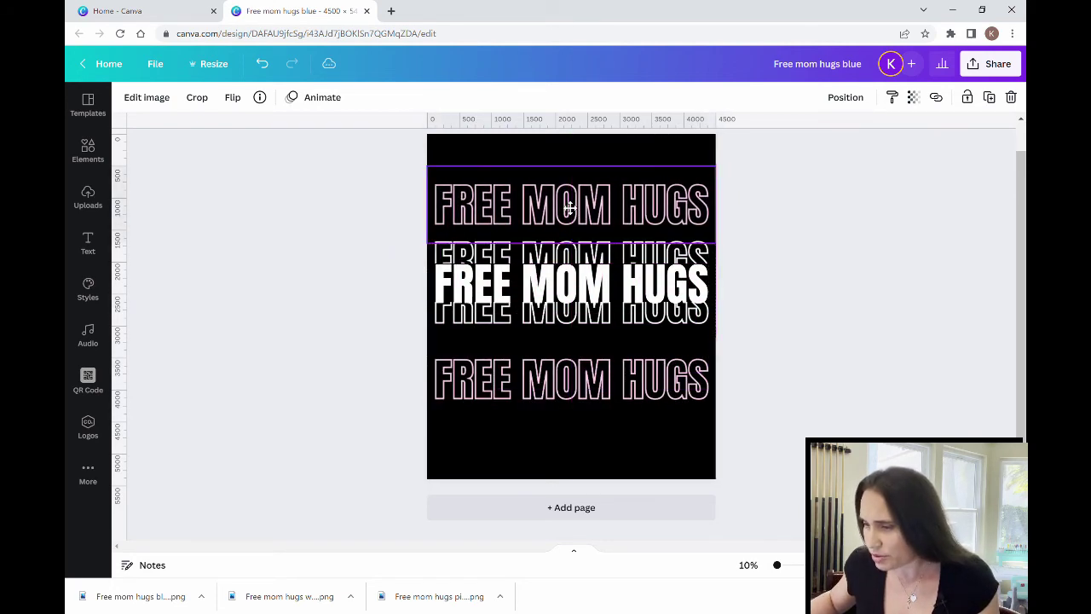
Step: Crop off the upper half of the lower pink outlined text and the lower half of the upper pink copy
click(571, 379)
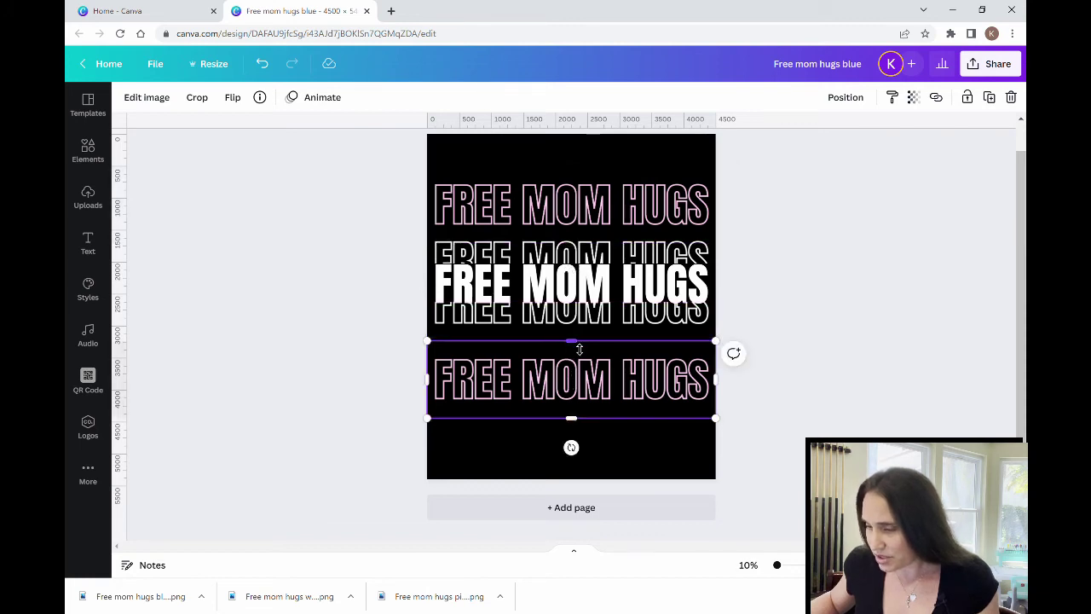
drag(579, 350, 579, 384)
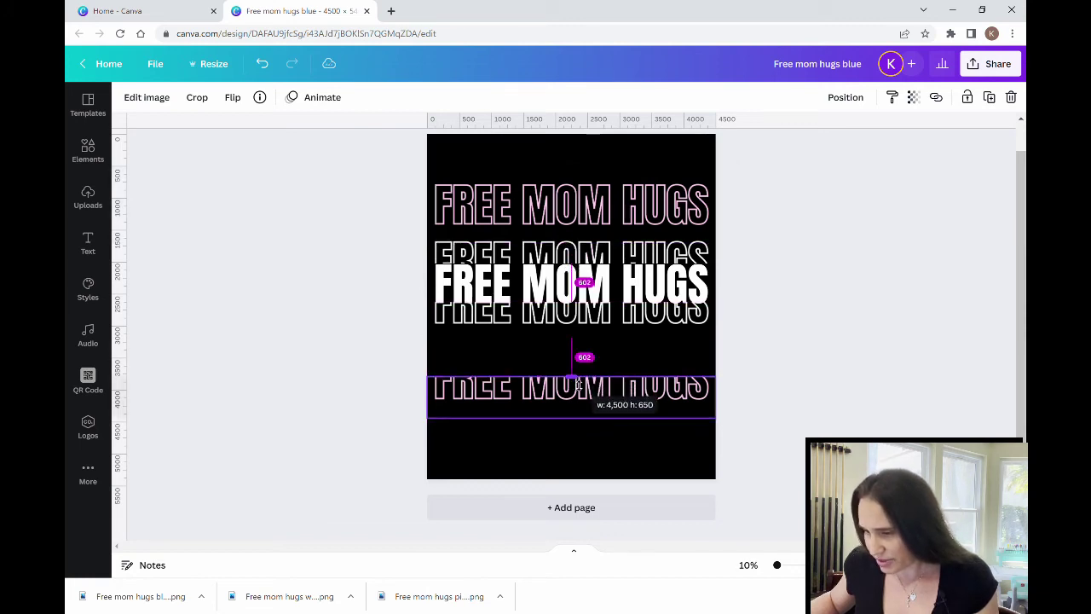
click(562, 228)
drag(577, 248, 599, 228)
Step: Position the cropped pink halves directly above and below the white outlined rows of the stack
click(645, 221)
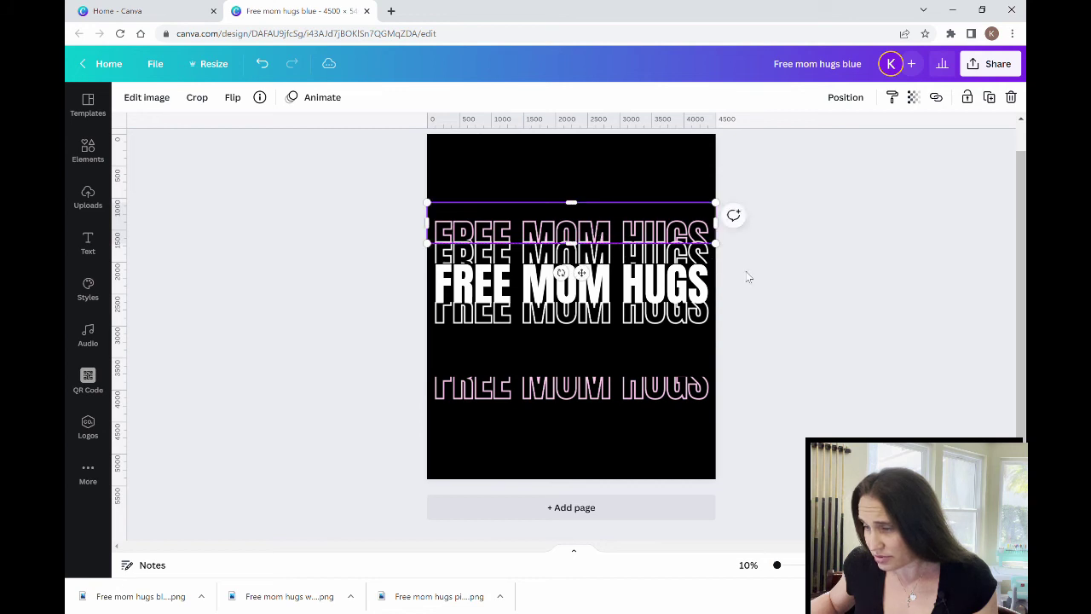
click(585, 397)
drag(585, 397, 580, 346)
click(680, 343)
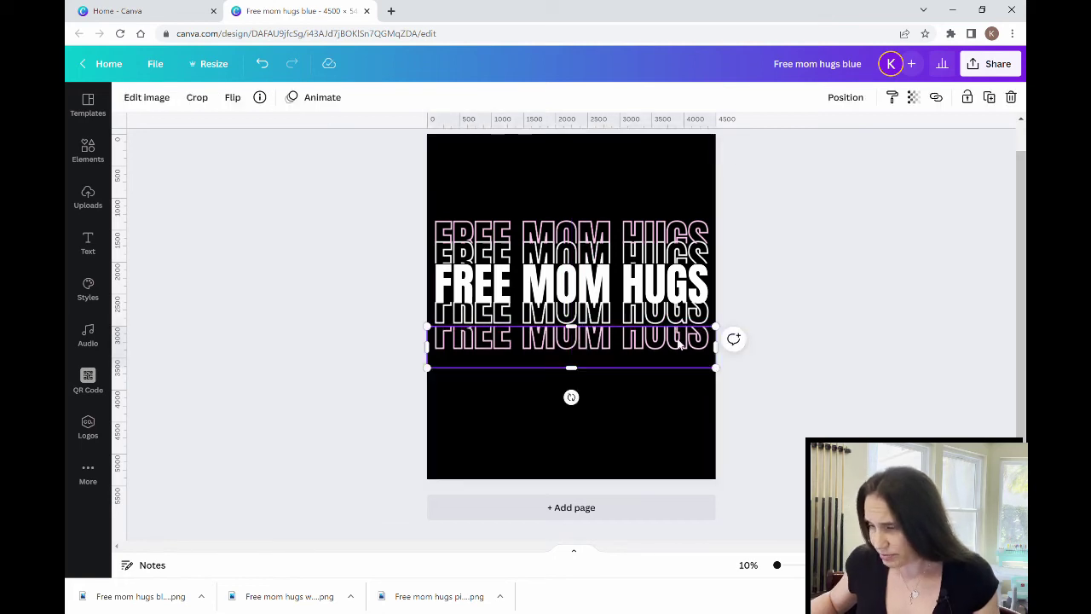
drag(679, 343, 679, 343)
click(631, 423)
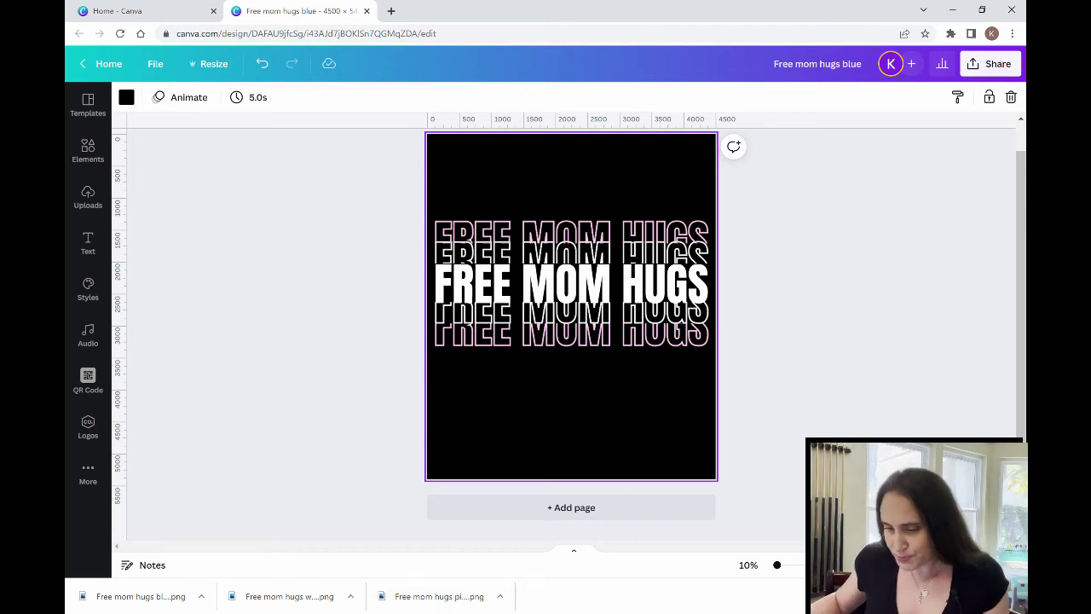
Step: Add the downloaded blue "Free mom hugs" PNG below the stack and crop the empty space around its outlined text
click(141, 597)
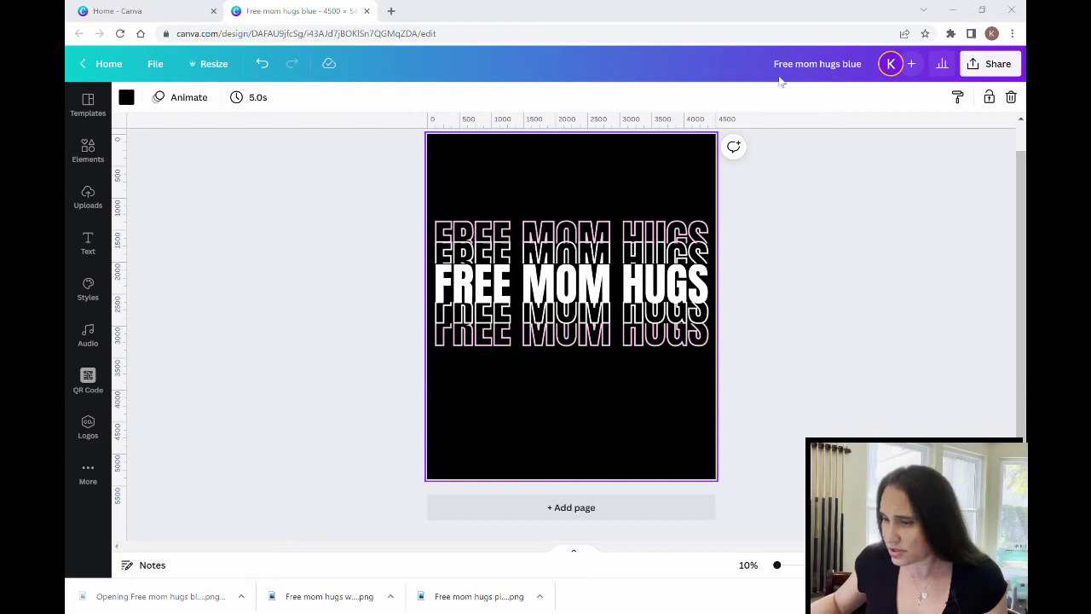
drag(111, 597, 404, 351)
click(346, 337)
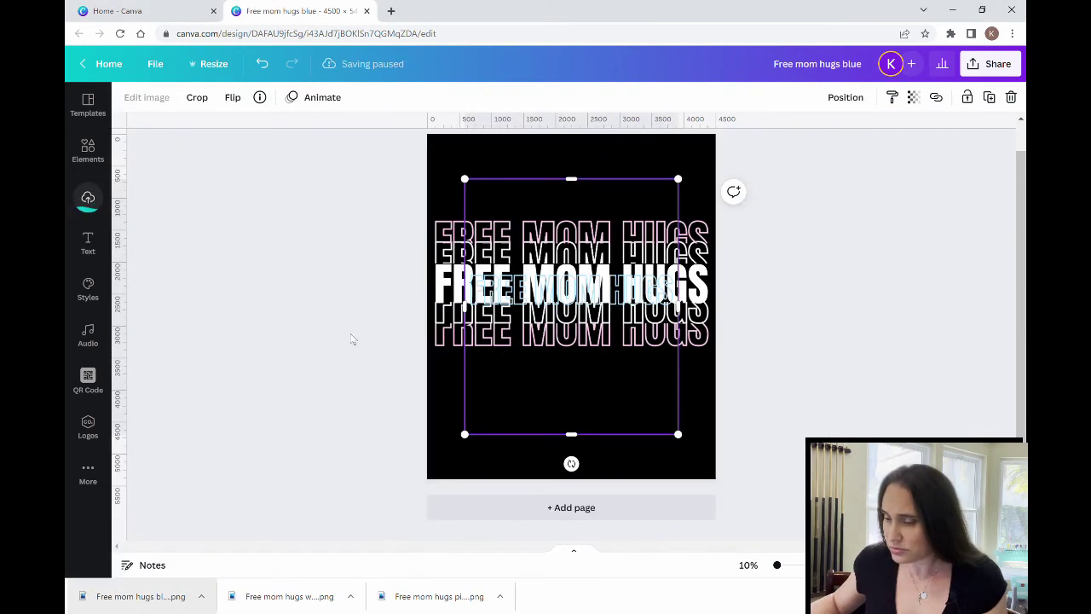
drag(598, 283, 588, 337)
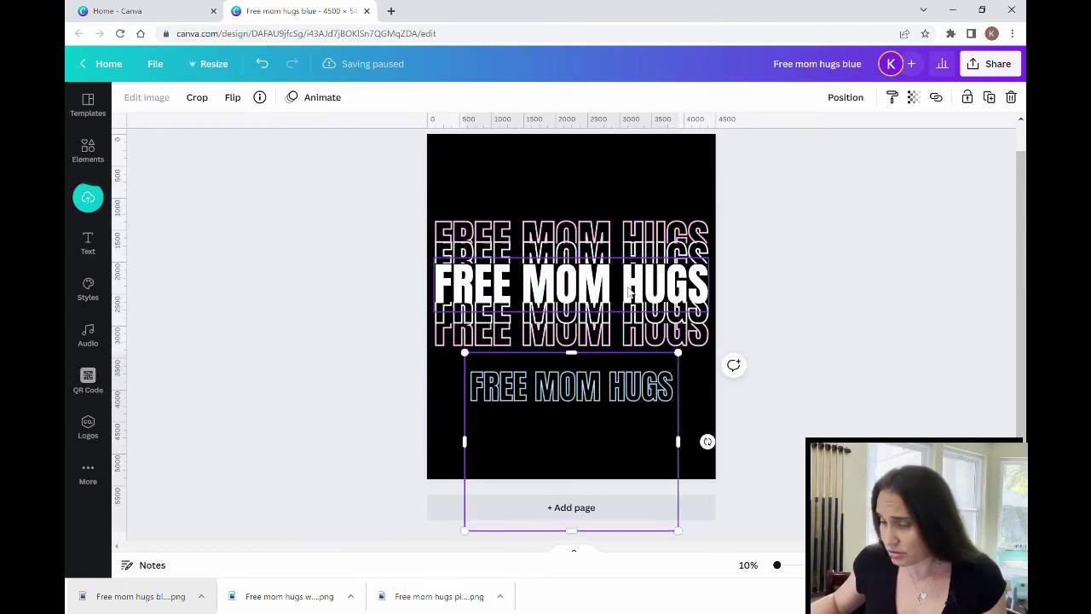
drag(577, 533, 625, 441)
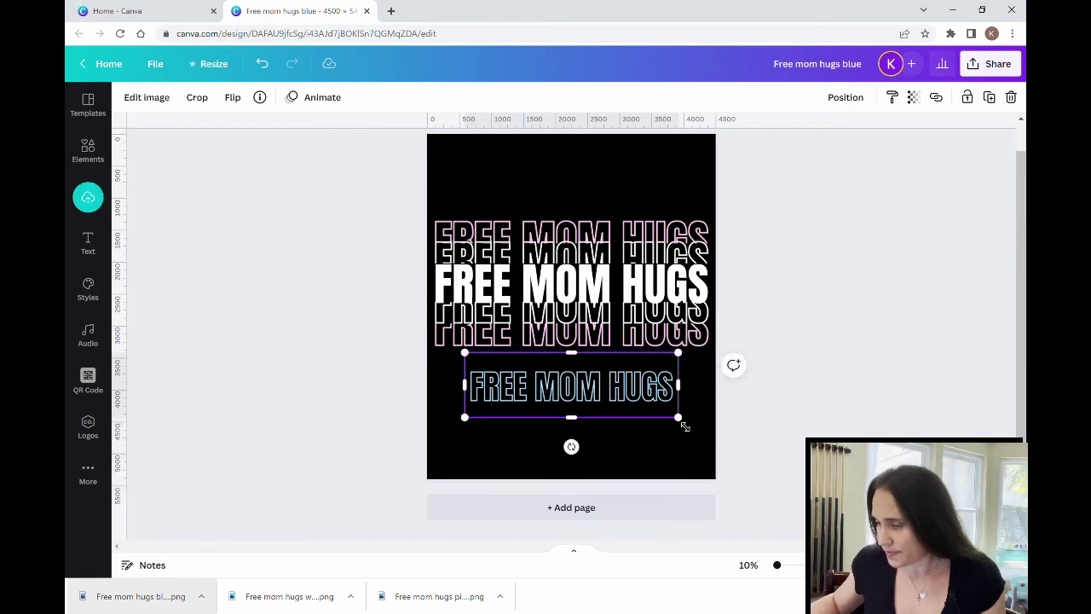
Step: Enlarge the blue outlined text to the full page width and place a duplicate of it above the pink row
drag(681, 421, 716, 452)
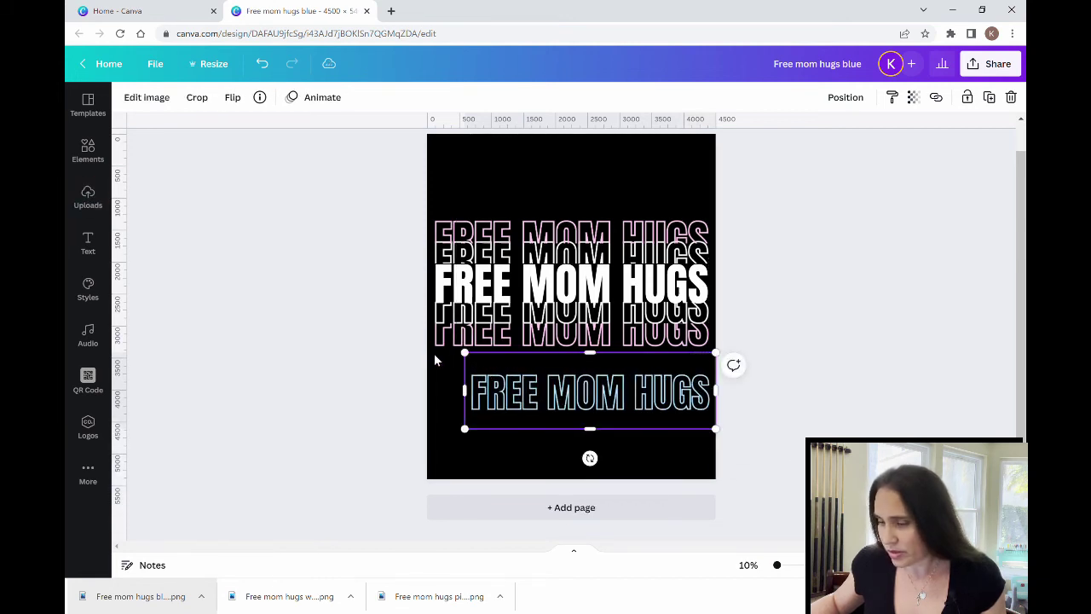
drag(472, 359, 428, 343)
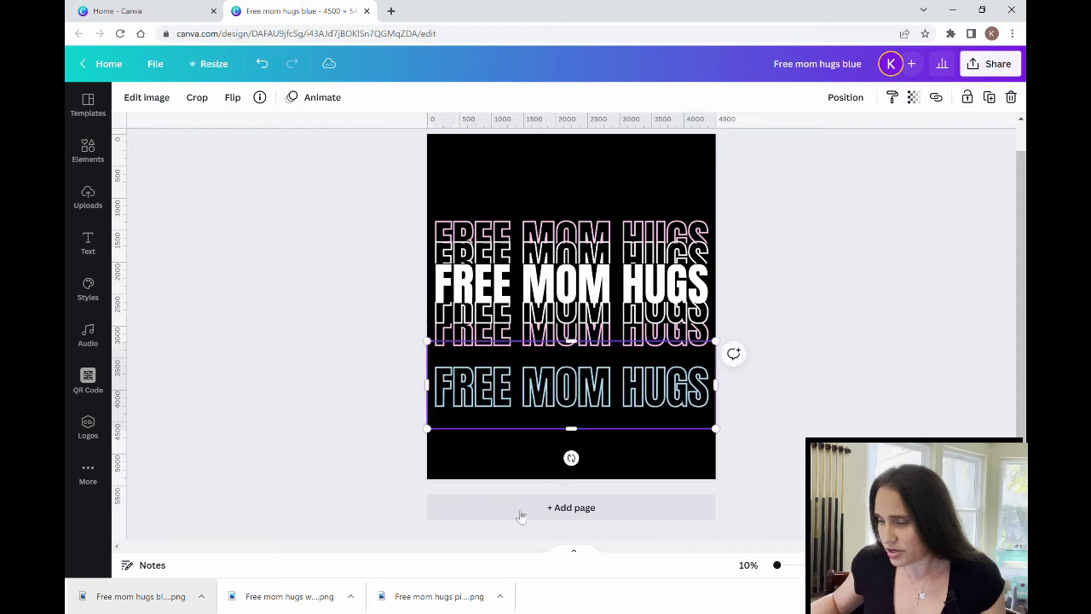
click(507, 476)
click(517, 403)
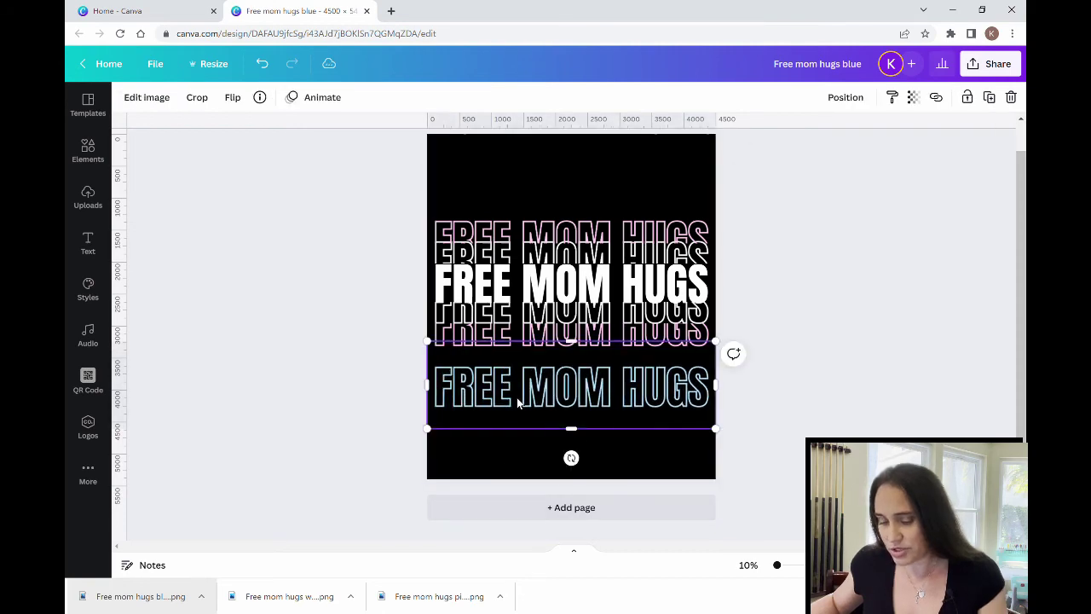
drag(524, 398, 524, 196)
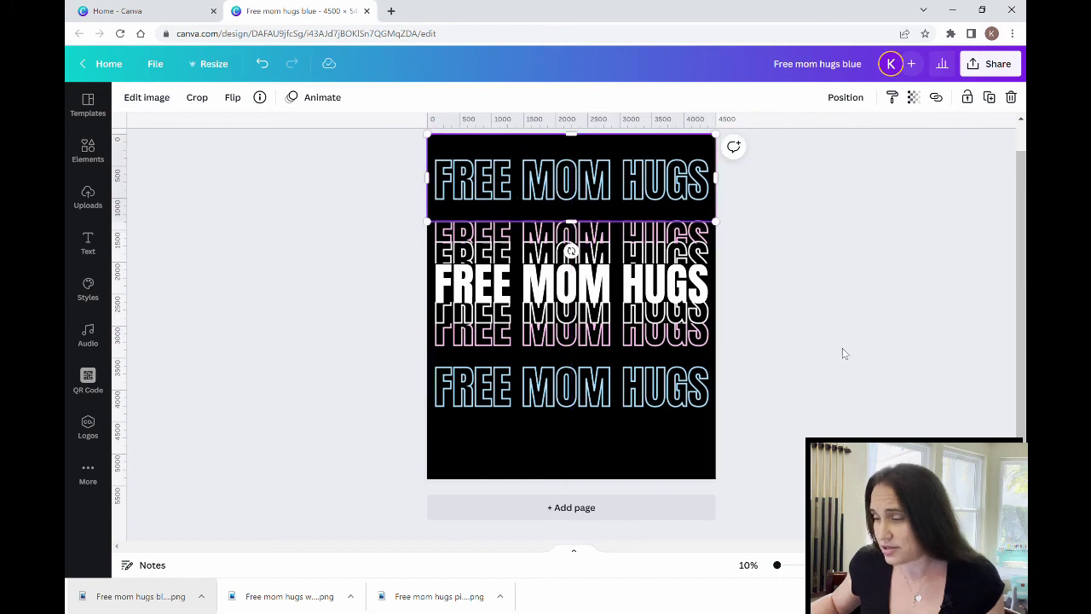
click(843, 347)
Step: Crop off the upper half of the lower blue outlined text and the lower half of the upper blue copy
click(617, 390)
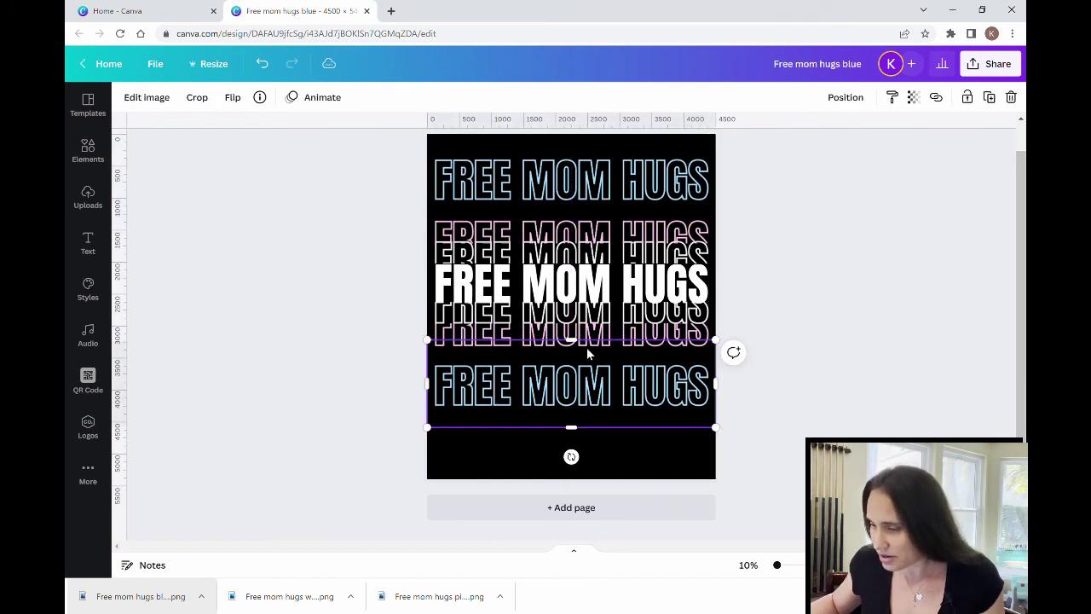
drag(577, 348, 577, 390)
click(581, 220)
drag(581, 226, 618, 215)
Step: Position the cropped blue halves directly against the outer edges of the upper and lower pink rows
click(848, 296)
click(741, 468)
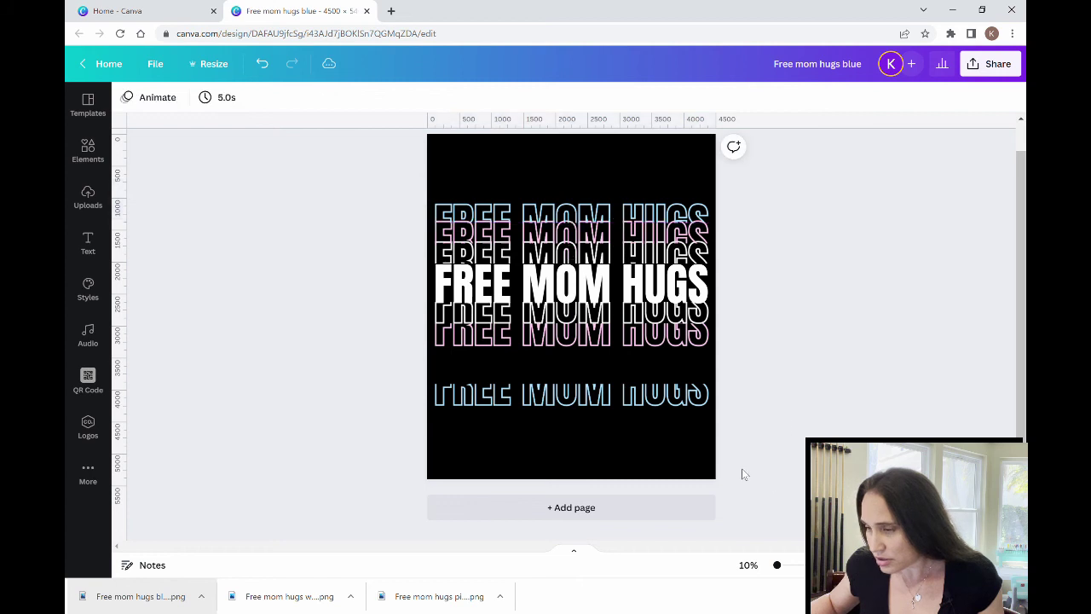
click(601, 208)
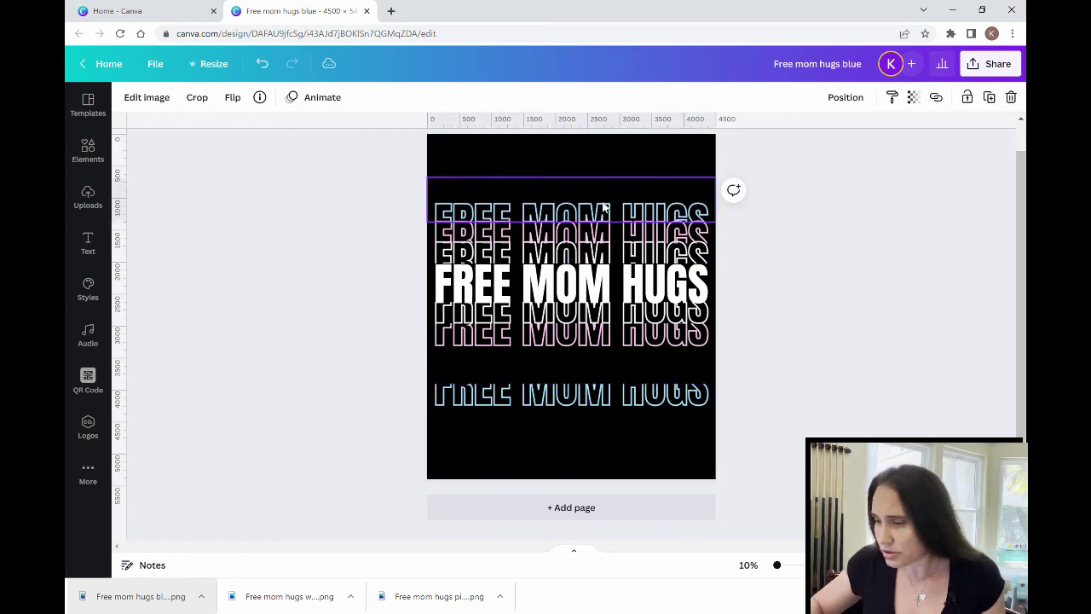
click(827, 296)
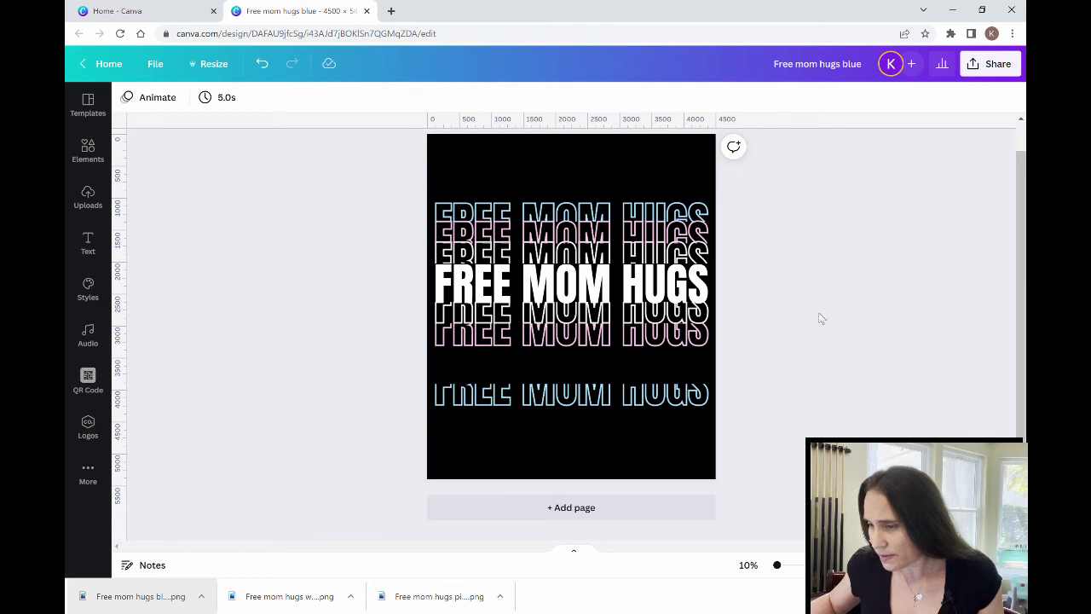
drag(595, 406, 595, 366)
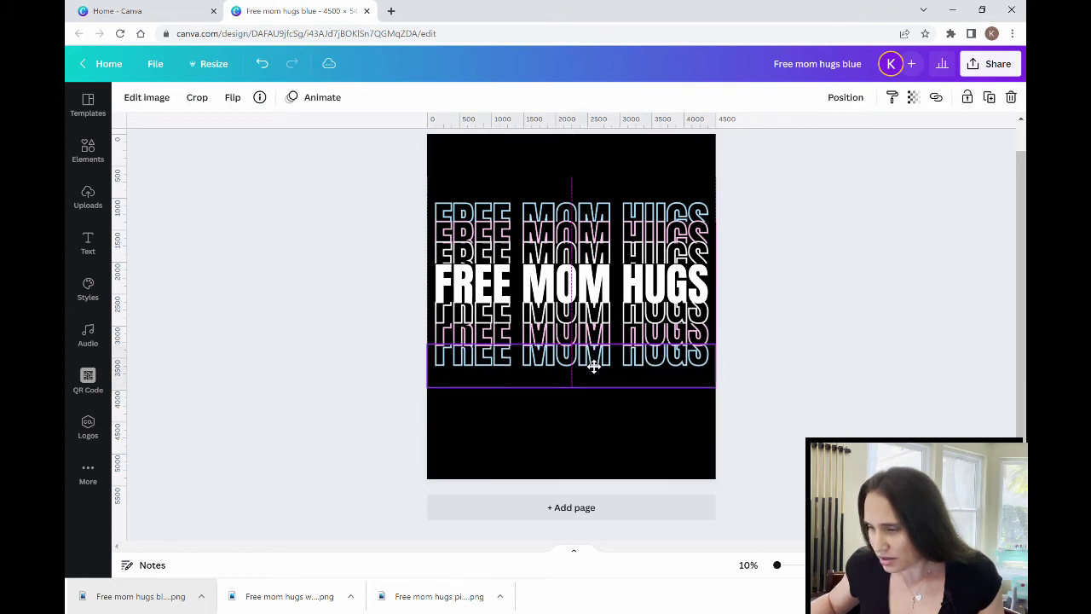
click(599, 446)
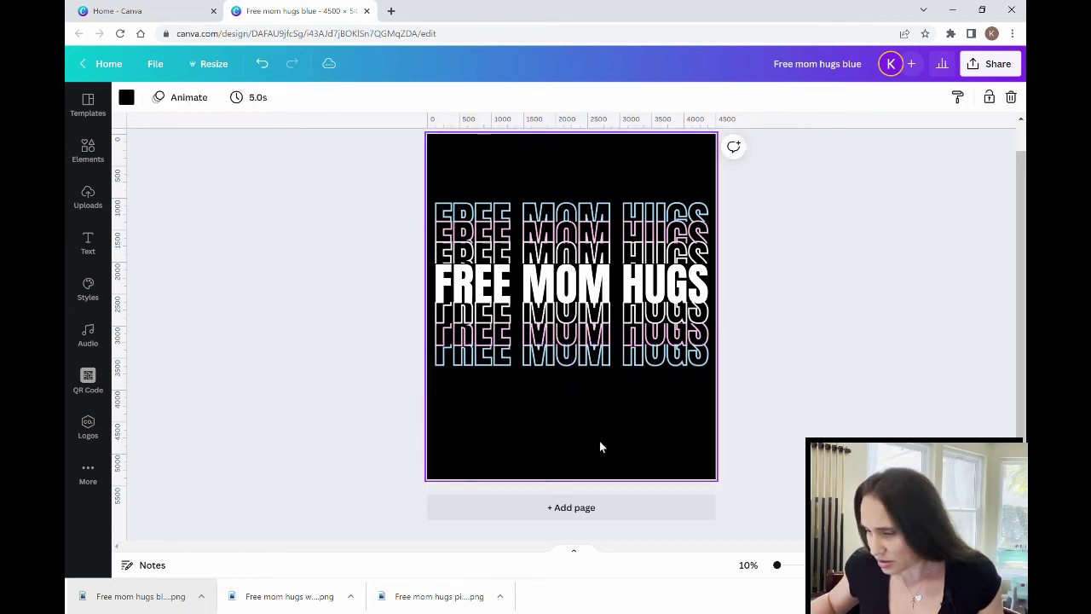
Step: Unlock the solid white "Free mom hugs" text in the middle of the stack
click(817, 371)
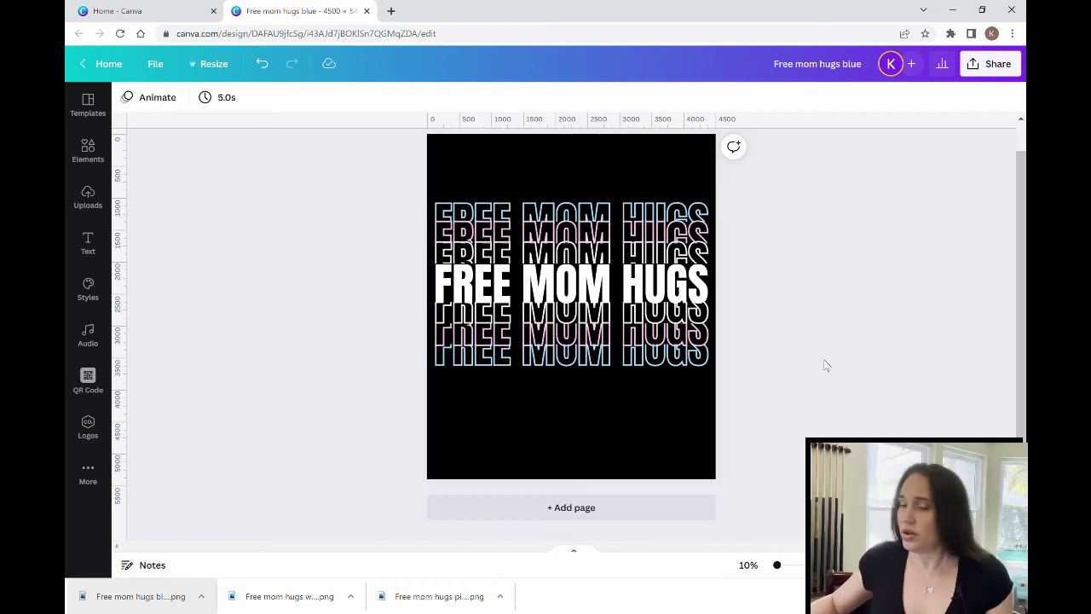
scroll(844, 358, up, 1)
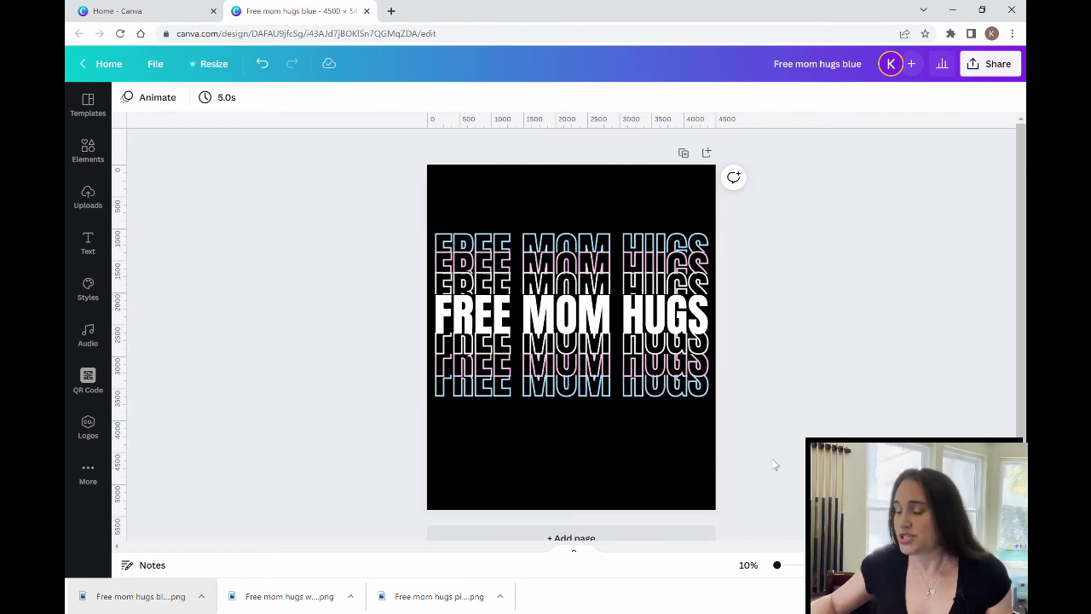
click(662, 316)
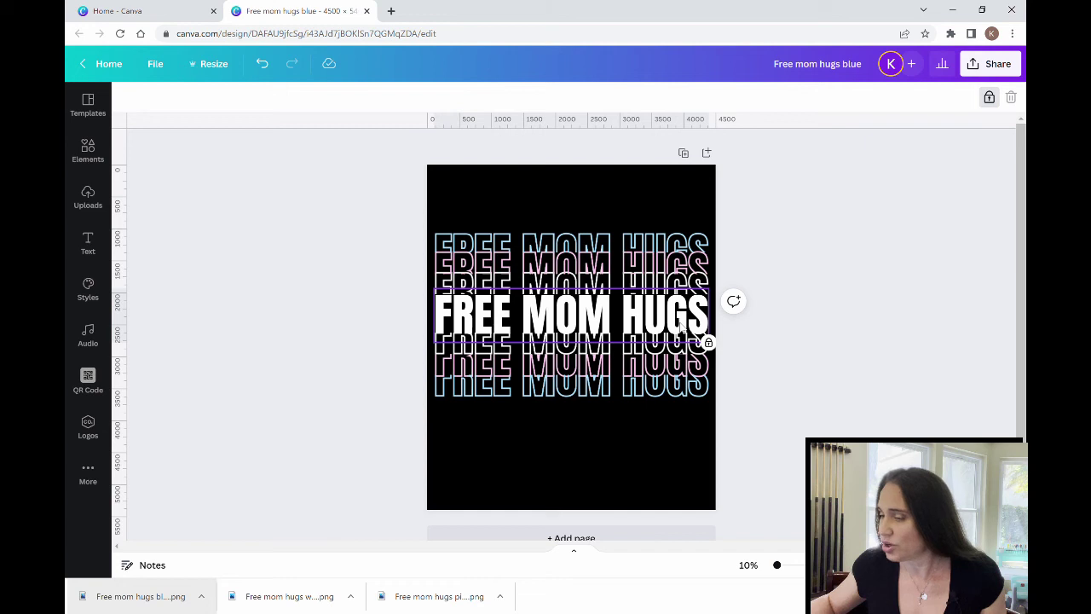
click(990, 99)
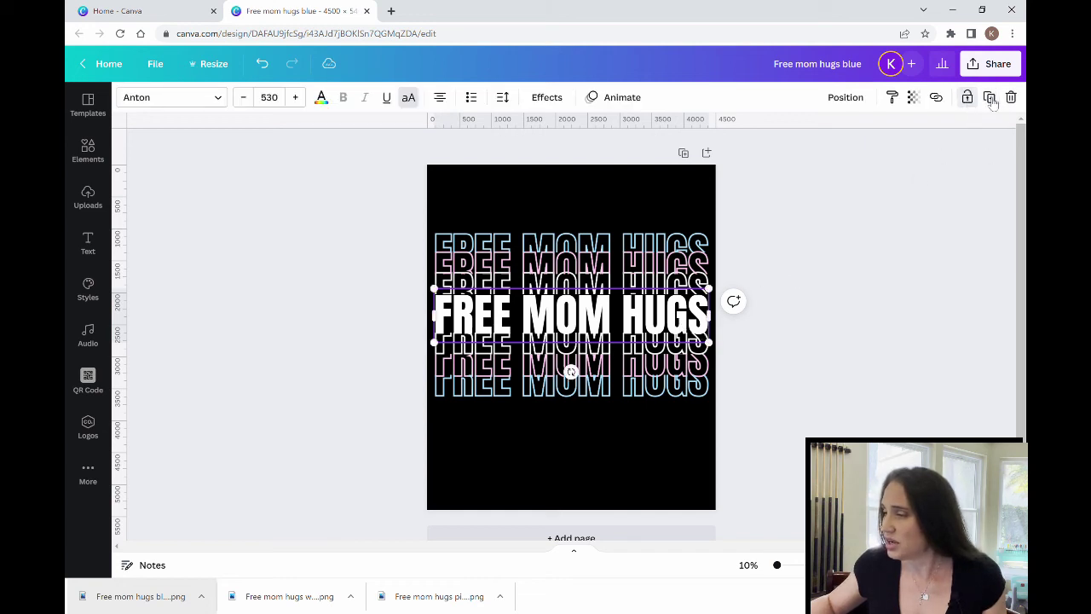
click(931, 381)
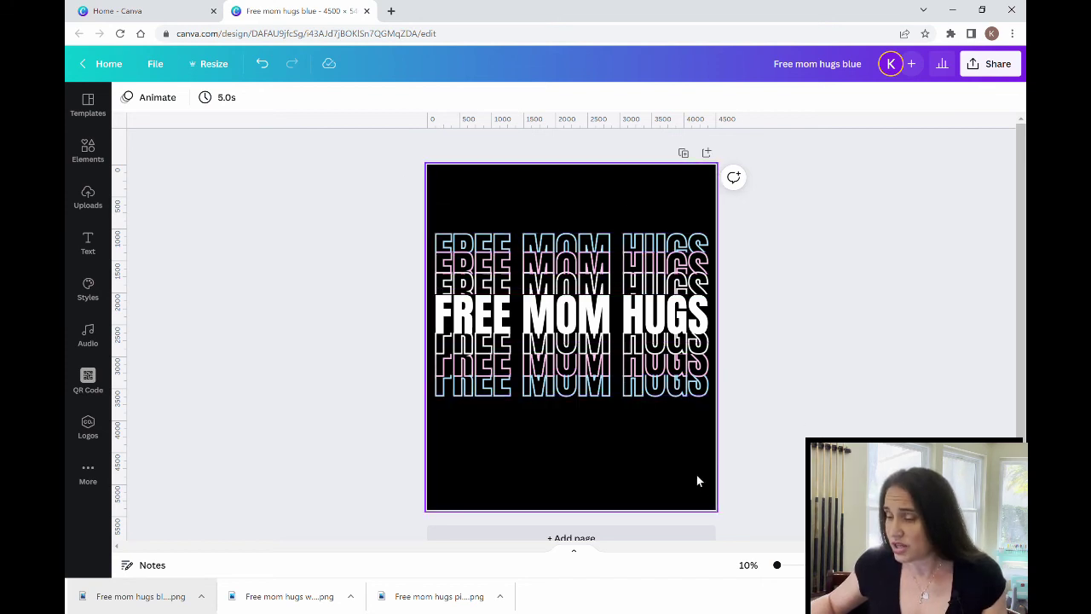
Step: Group all the white, pink and blue text rows and move them up, horizontally centred, close to the page's upper edge
drag(704, 466, 411, 217)
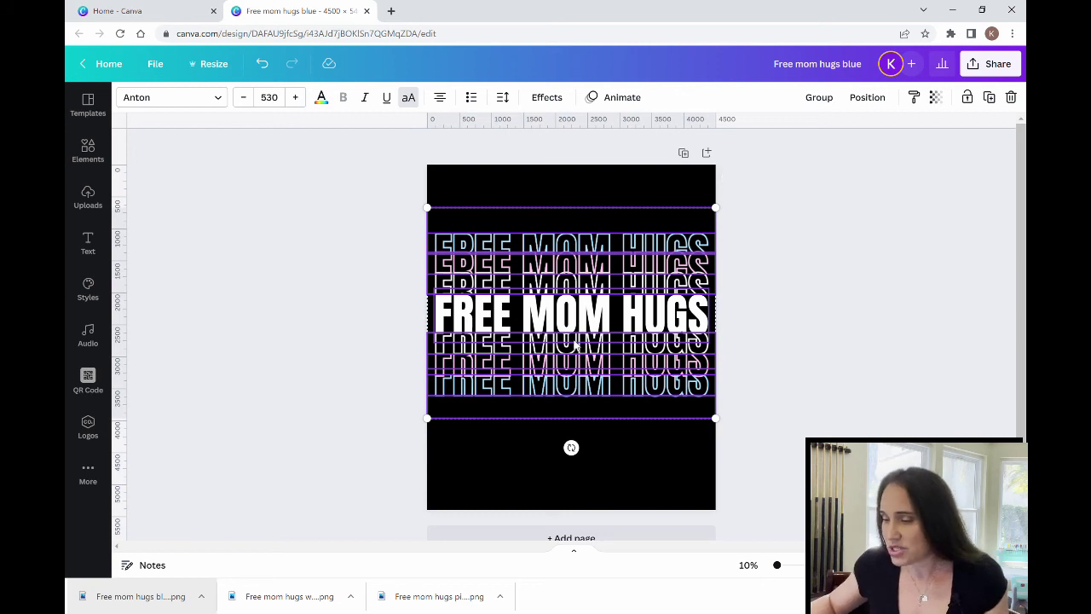
drag(581, 353, 587, 312)
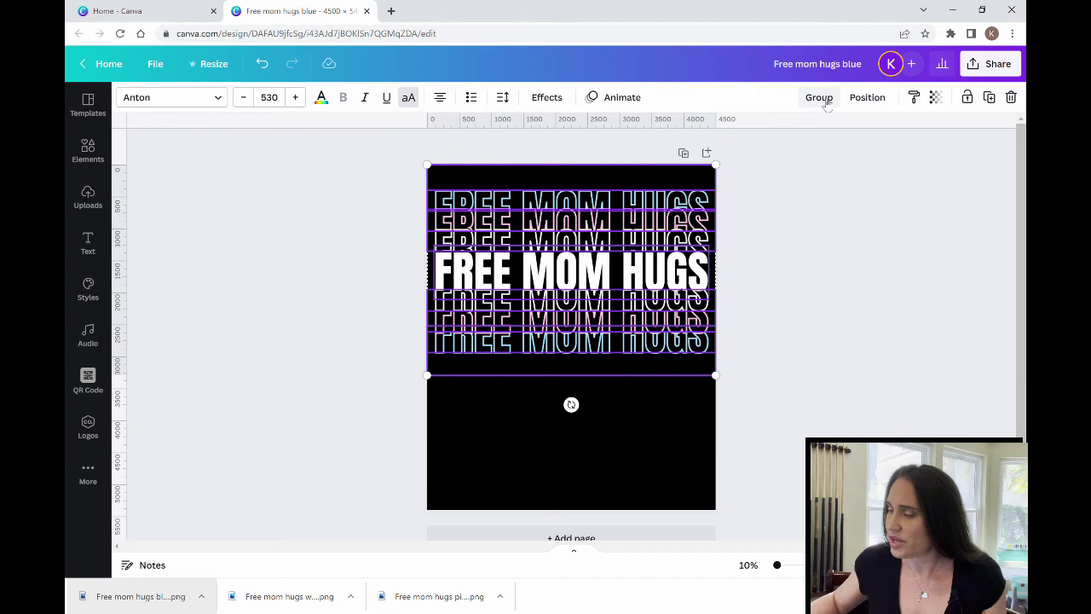
click(825, 99)
click(644, 446)
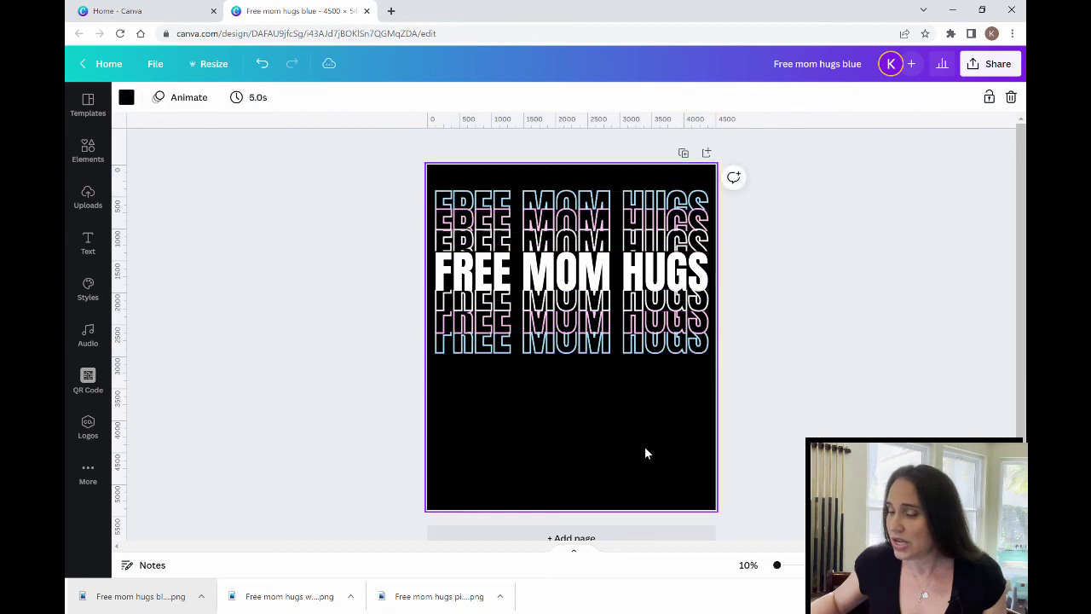
drag(628, 247, 612, 276)
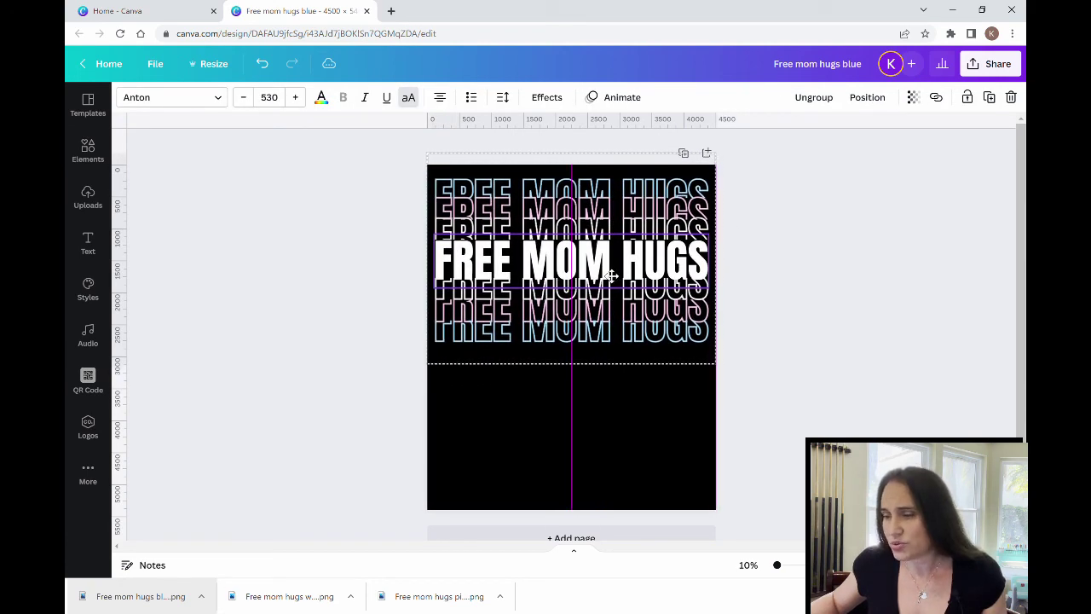
click(882, 372)
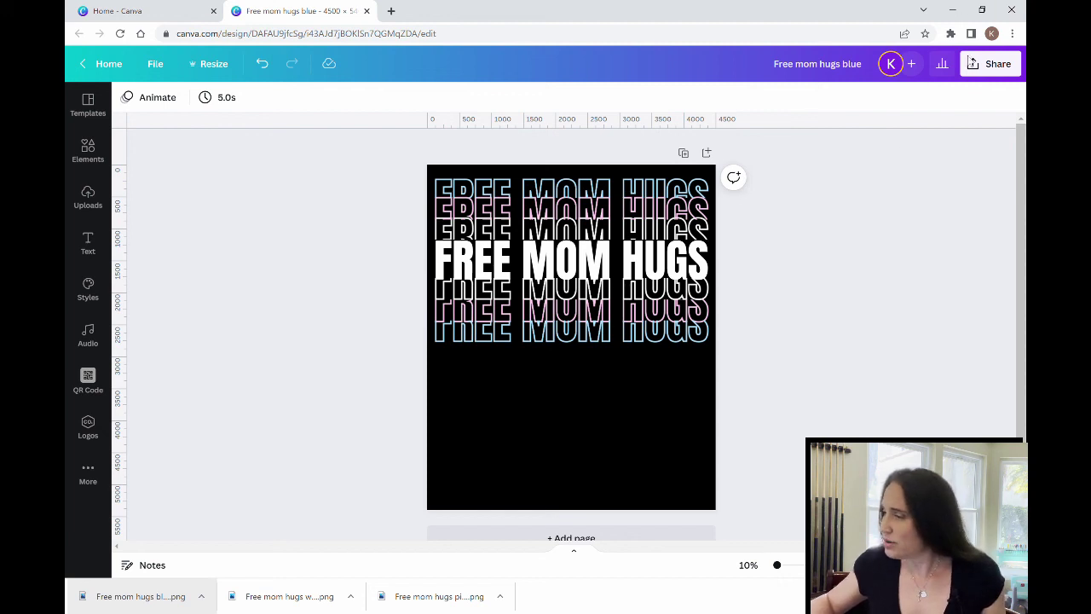
Step: Rename the design as "Free mom hugs"
click(993, 64)
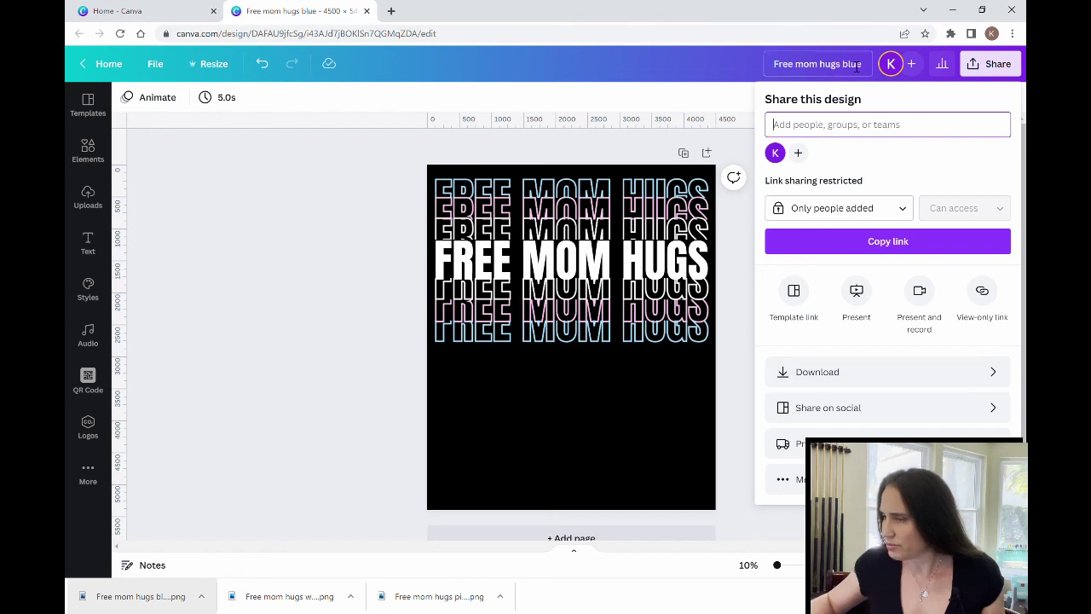
key(Escape)
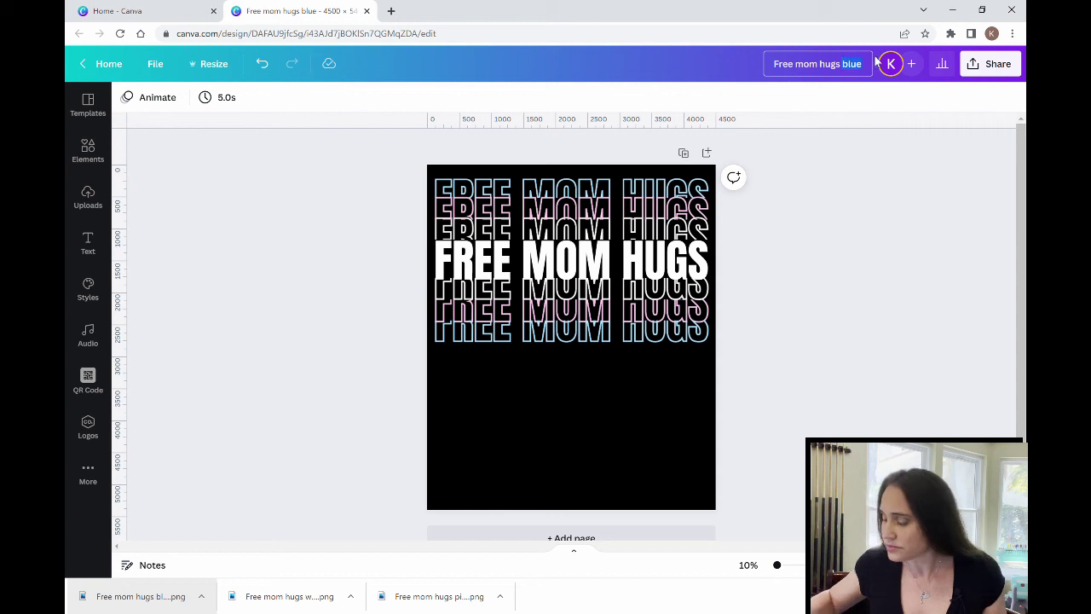
key(BackSpace)
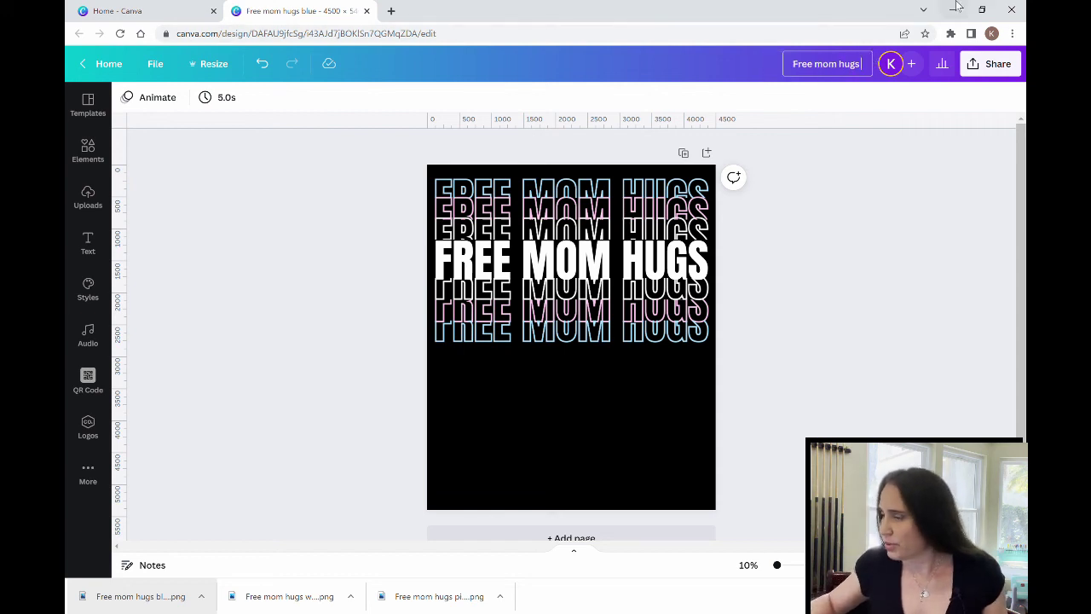
Step: Download the finished design as a PNG at 4500 × 5400 px with its background kept
click(1013, 66)
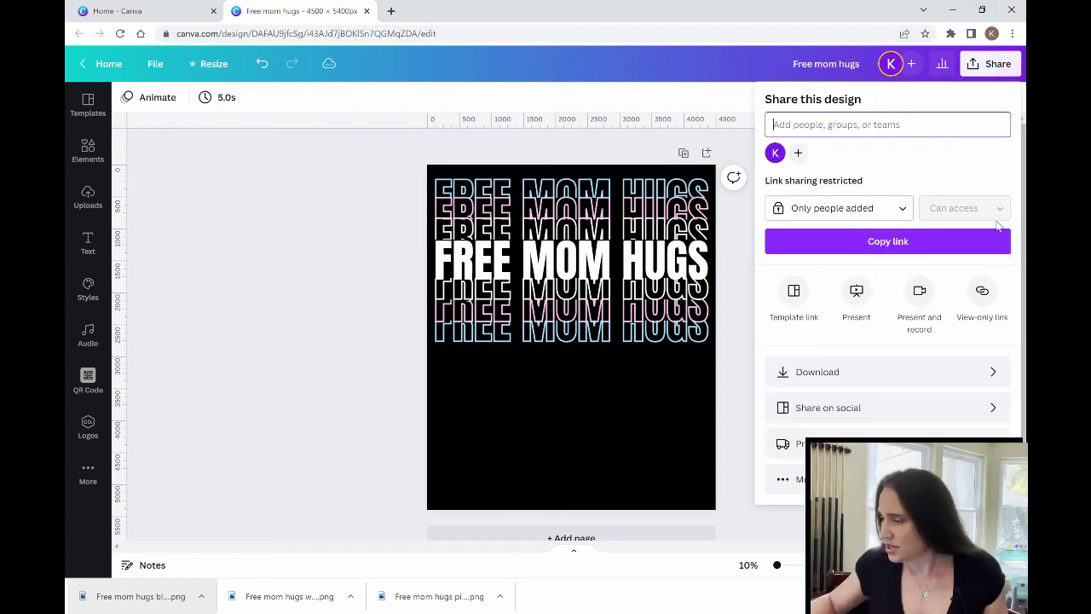
click(916, 376)
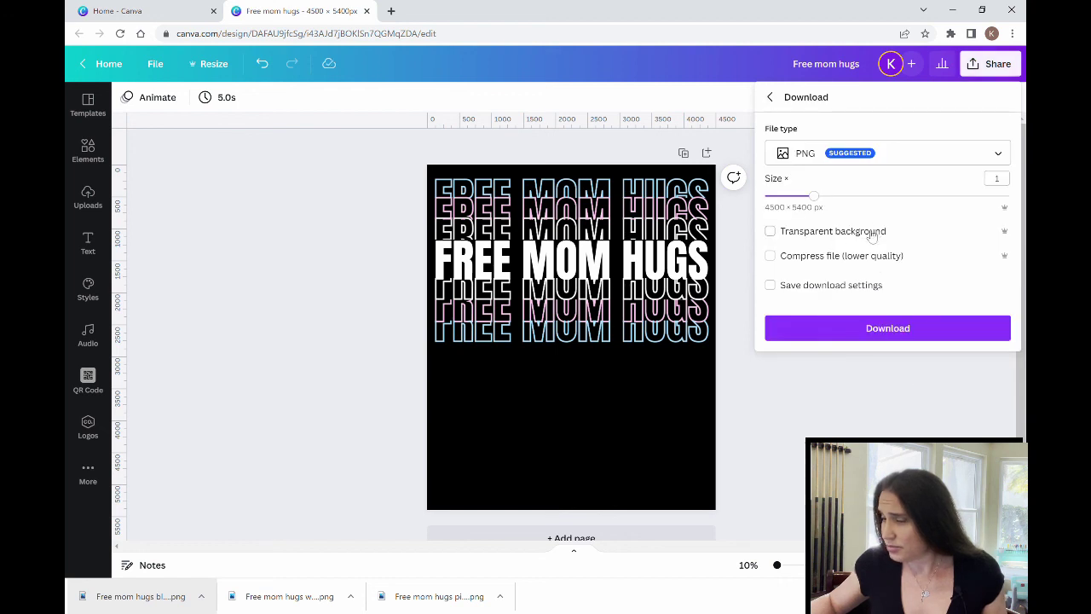
click(897, 324)
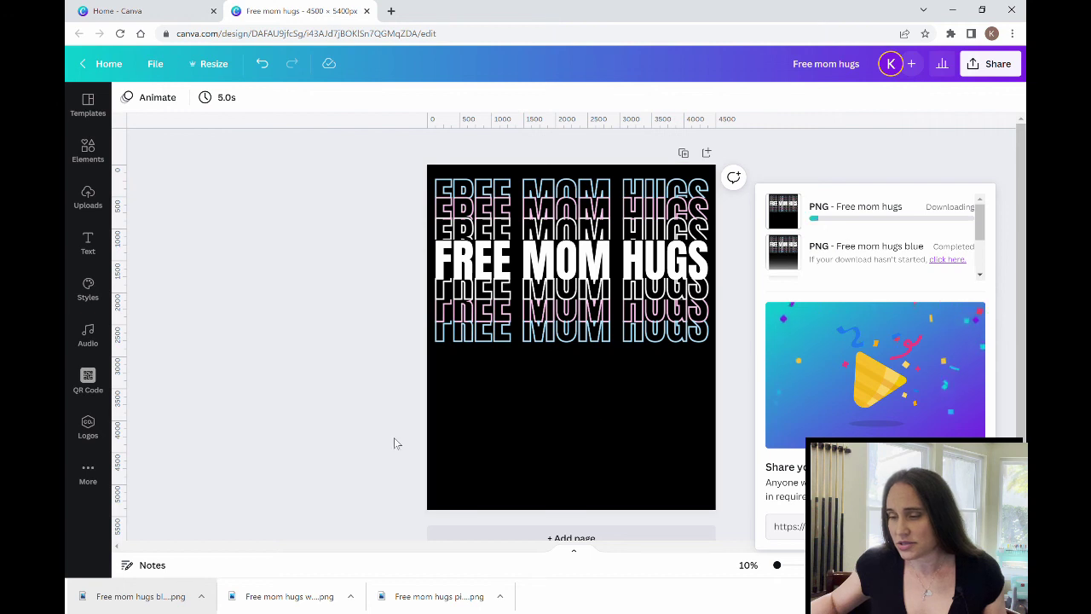